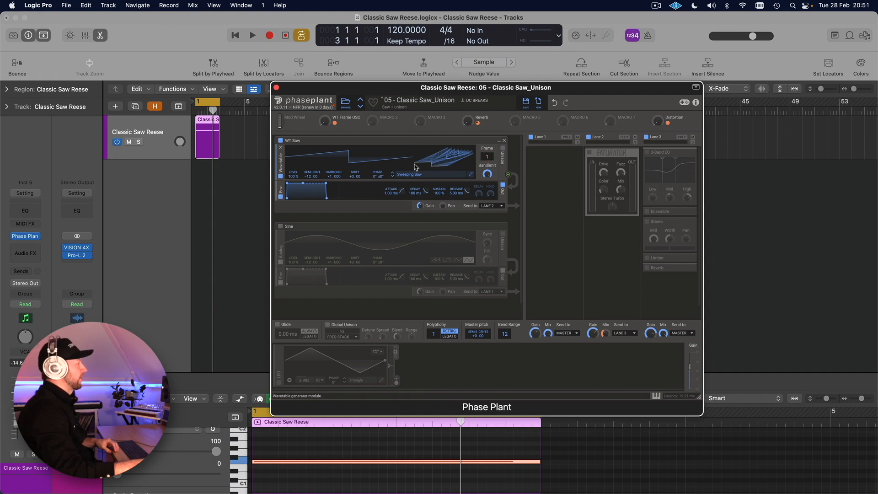
Sweep the WT Saw oscillator's wavetable up to frame 256 and reset it to frame 1
drag(436, 165, 352, 168)
drag(447, 158, 447, 137)
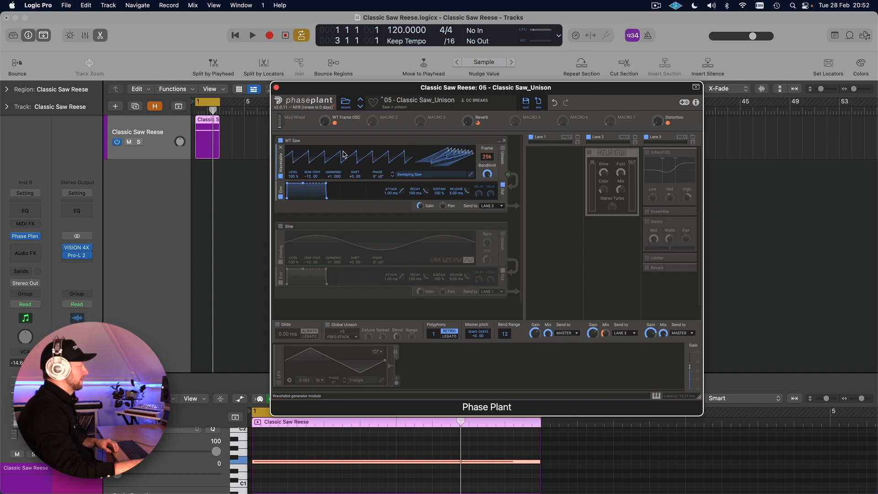
double_click(461, 154)
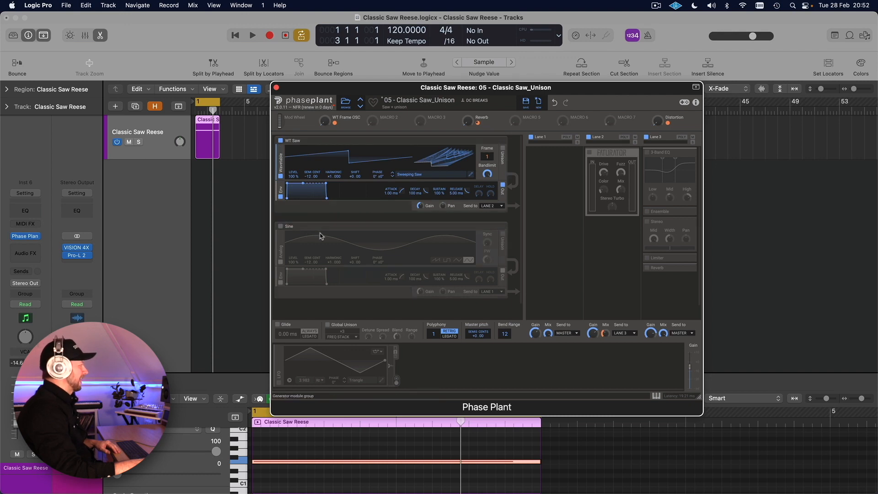
Open the VISION 4X analyser on the stereo output beside Phase Plant and audition the WT Saw with the Sine group off
click(281, 227)
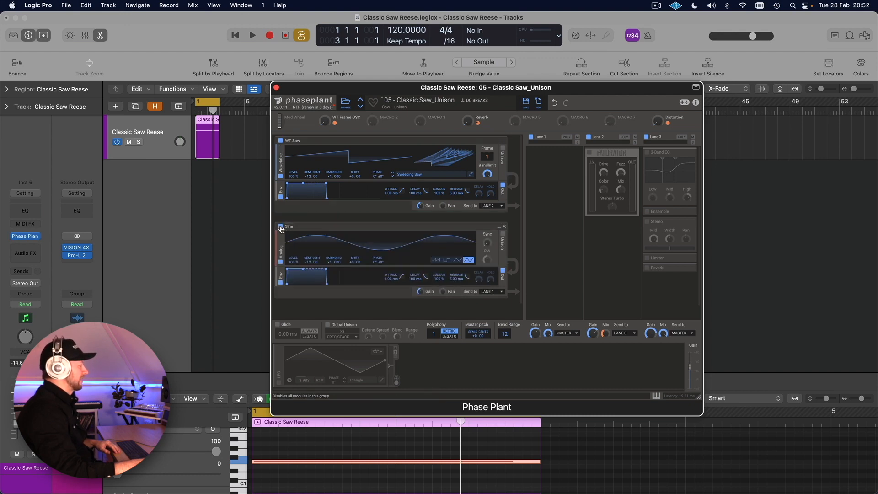
click(79, 249)
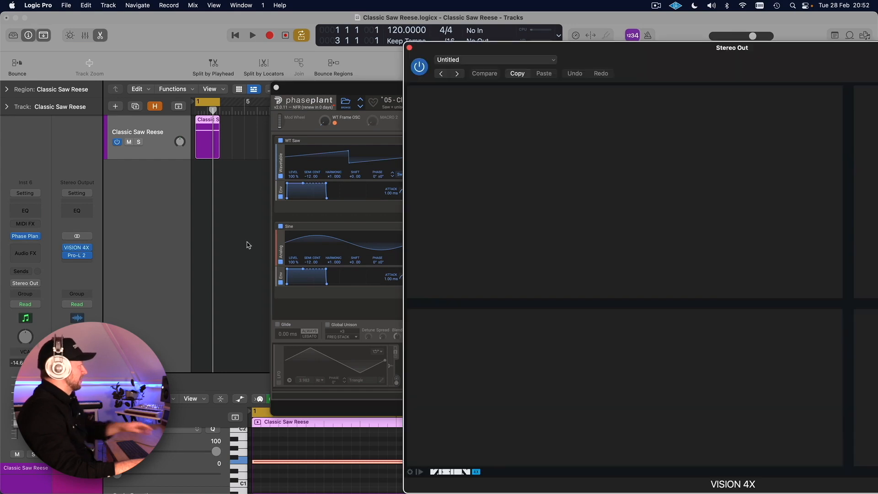
click(280, 226)
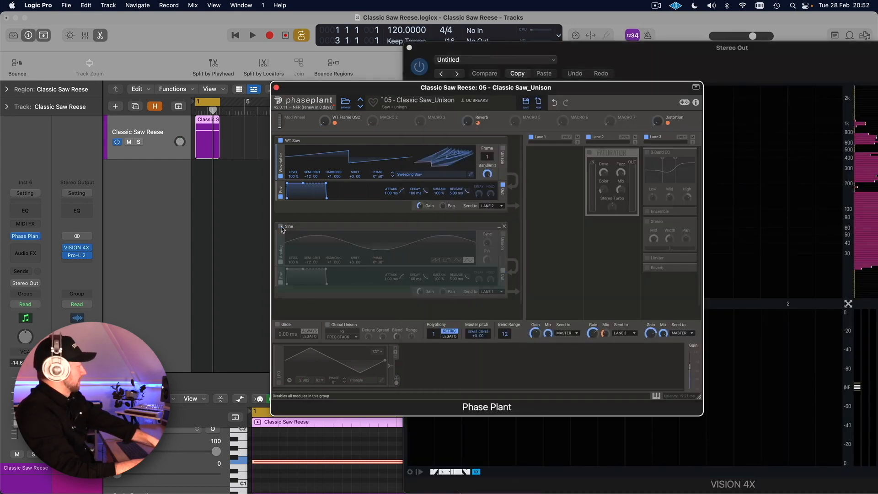
drag(425, 89, 335, 198)
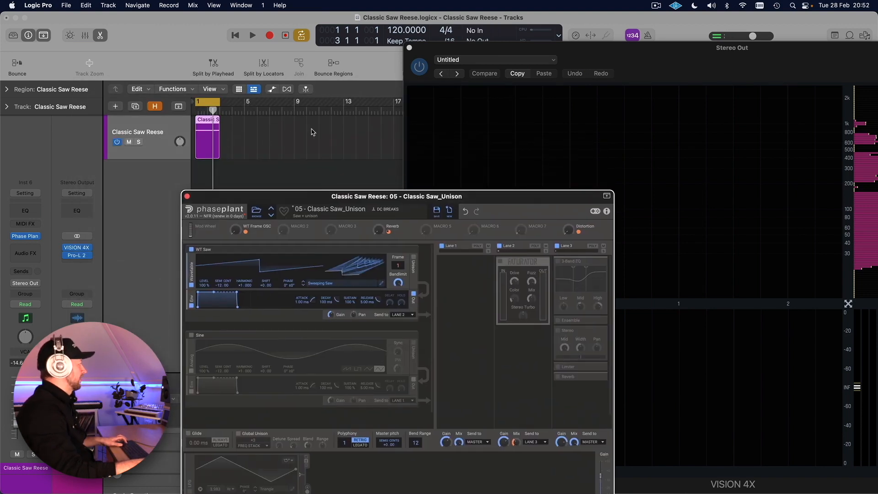
key(space)
drag(388, 196, 371, 128)
key(space)
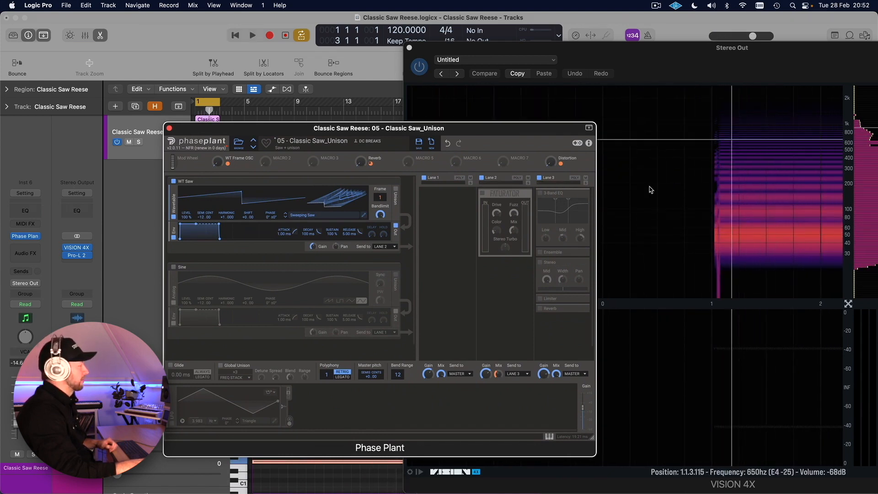
Enable the Sine group and audition it together with the WT Saw
click(405, 277)
key(space)
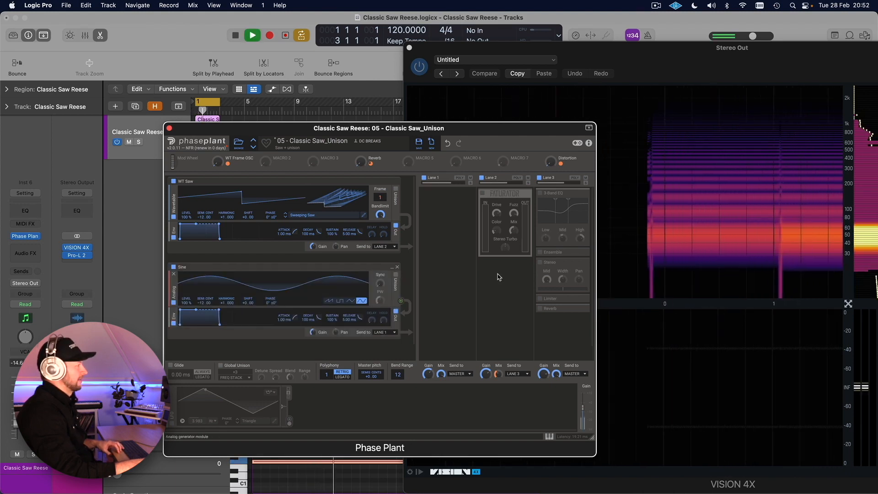
key(space)
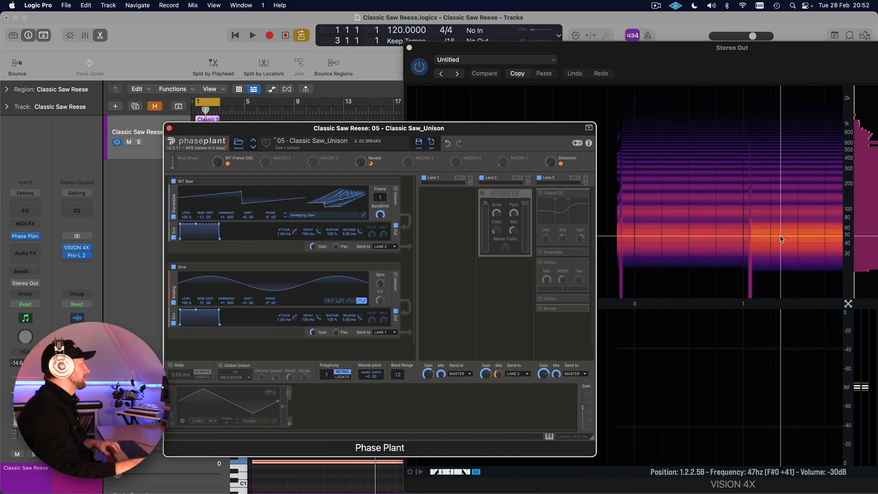
Enable unison on the WT Saw oscillator, keep the Hard mode after viewing the available modes, and audition the sound
click(396, 190)
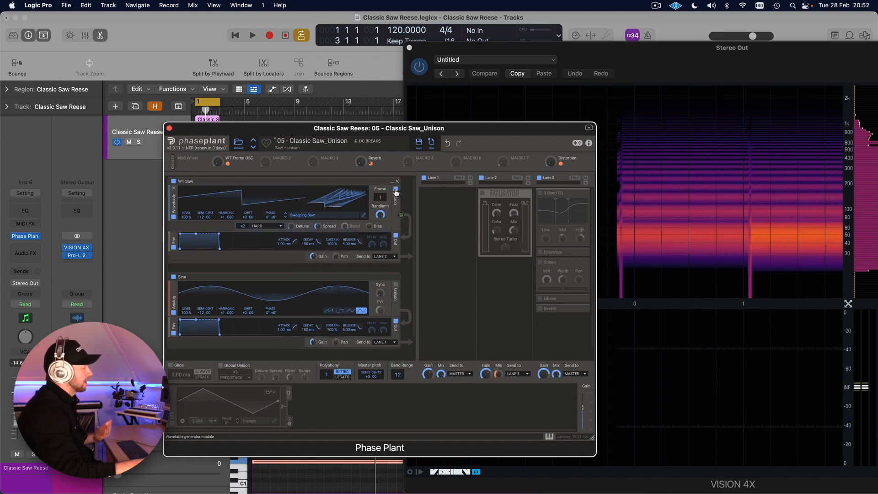
click(259, 226)
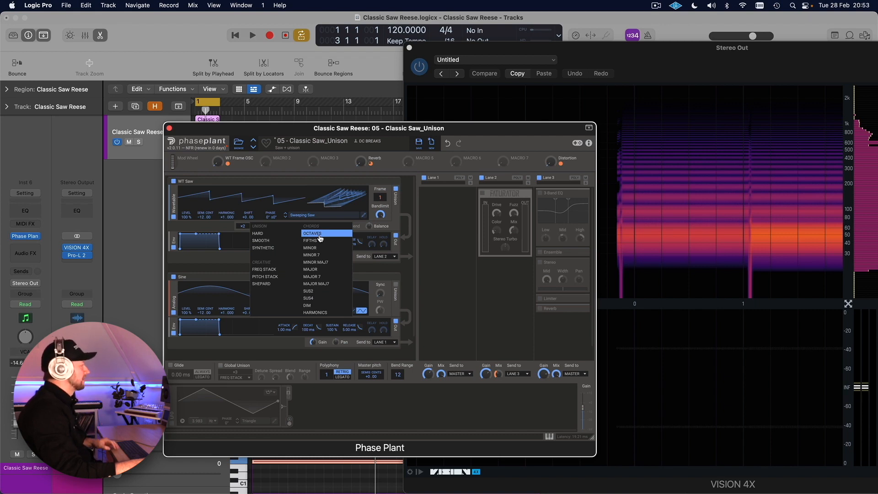
click(227, 228)
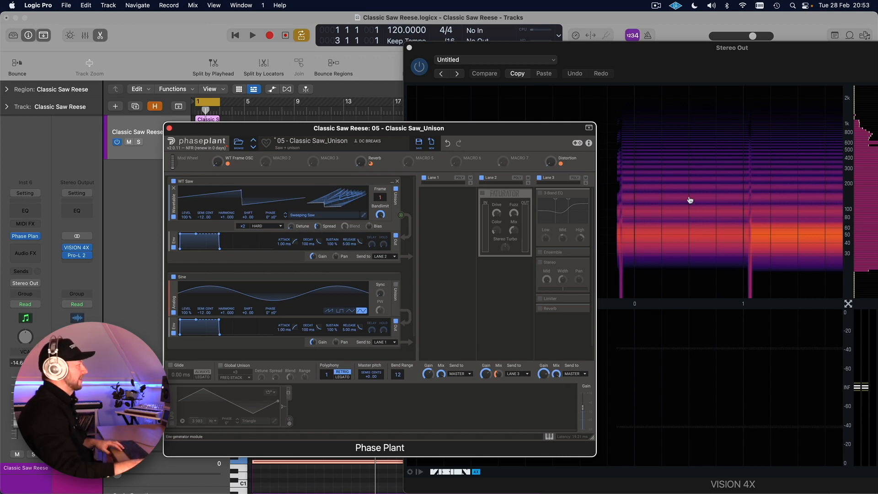
key(space)
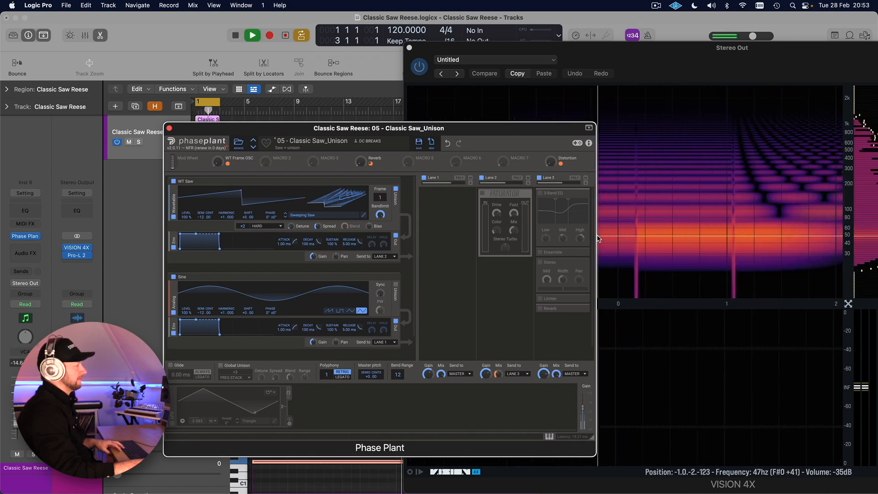
key(space)
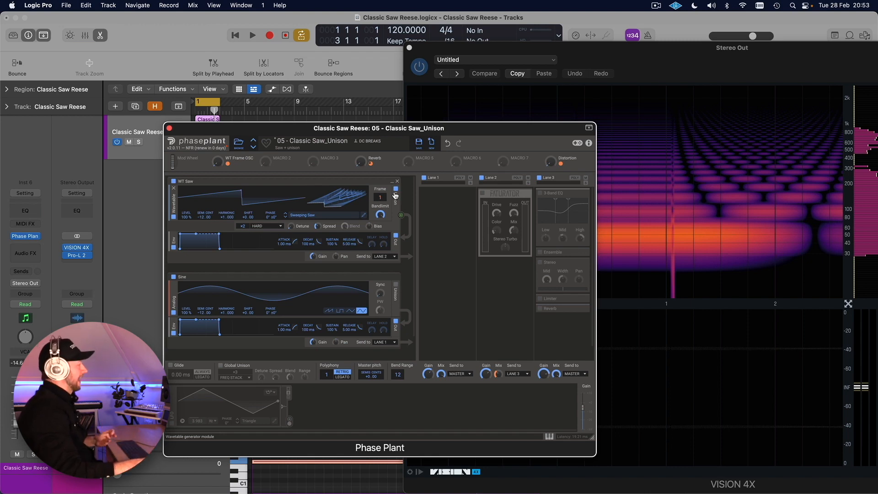
Enable the Faturator in Lane 2 and raise the Distortion macro during playback
click(481, 196)
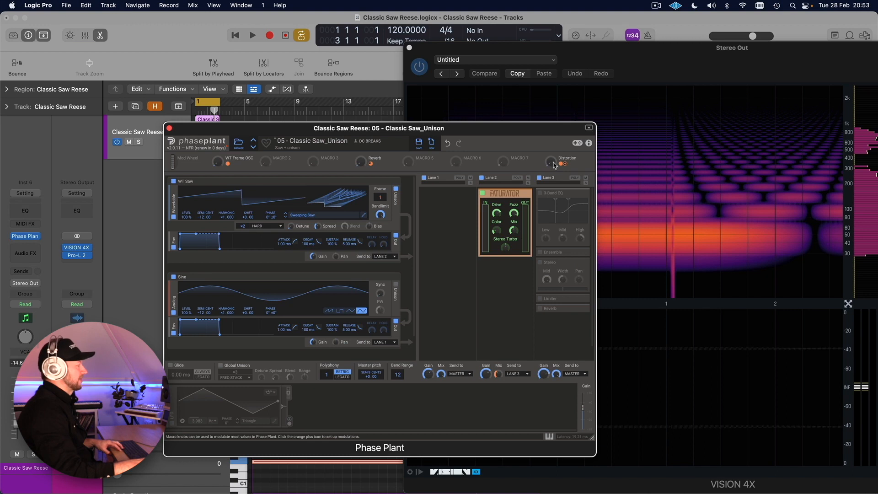
key(space)
drag(551, 163, 551, 136)
key(space)
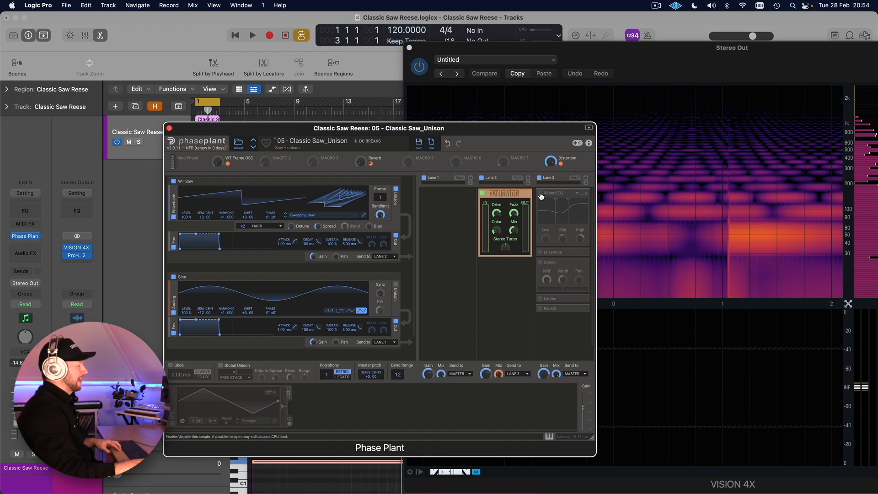
Enable the 3-Band EQ, Stereo, Limiter and Reverb effects in Lane 3 and audition the processed bass
click(540, 194)
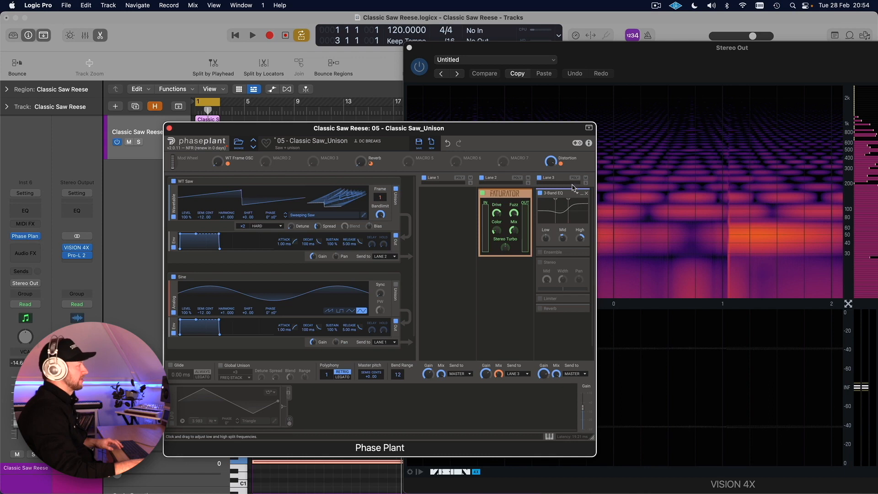
key(space)
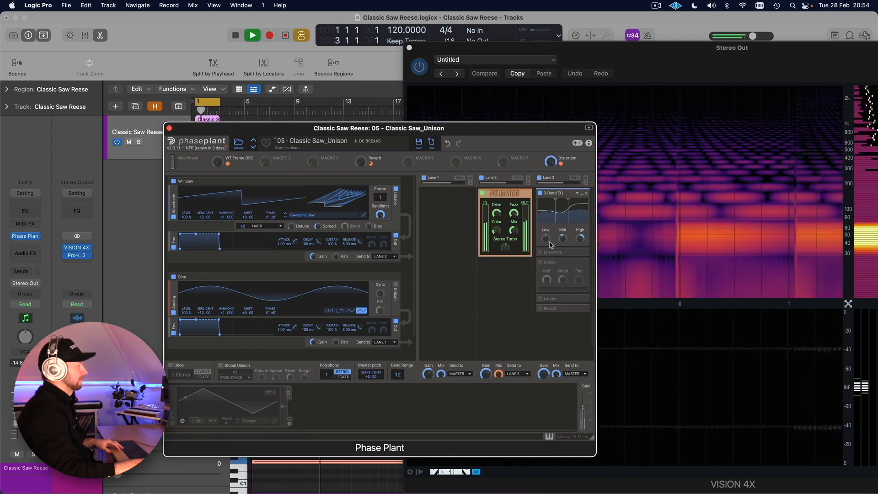
key(space)
click(540, 299)
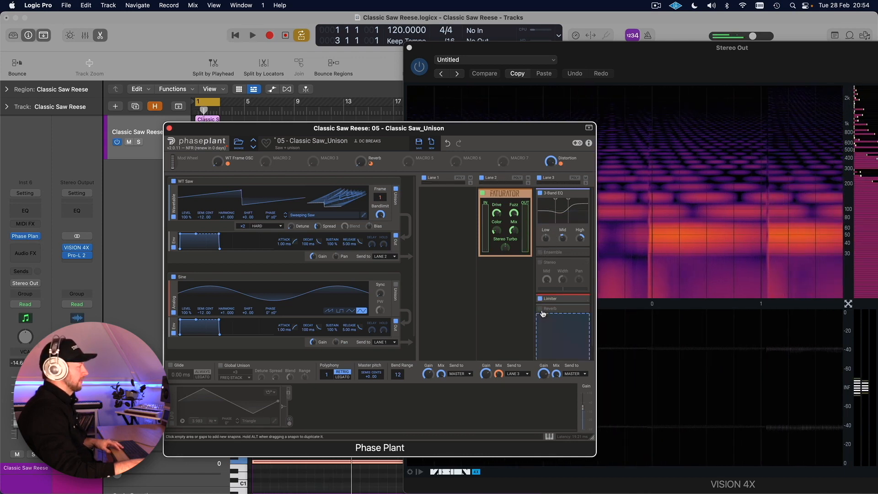
click(540, 263)
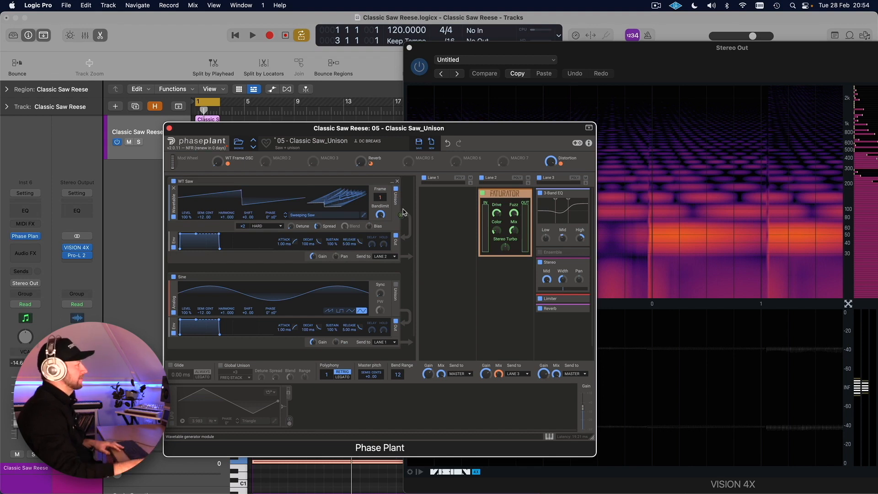
key(space)
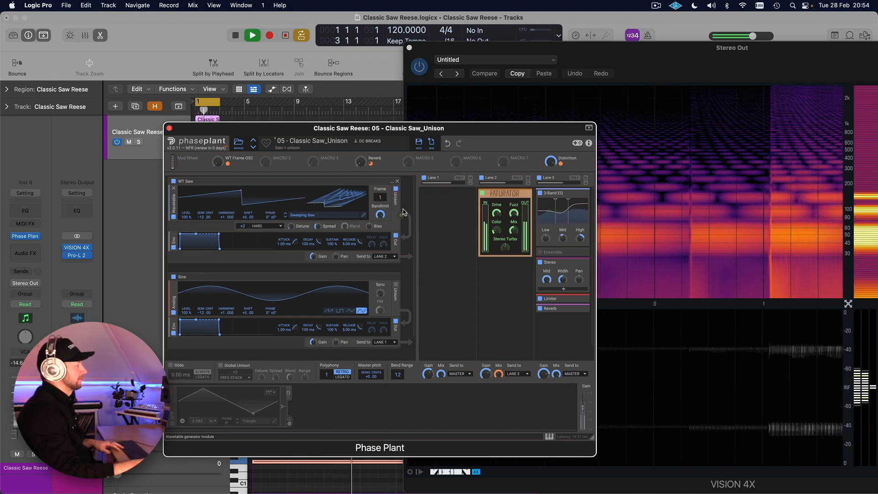
key(space)
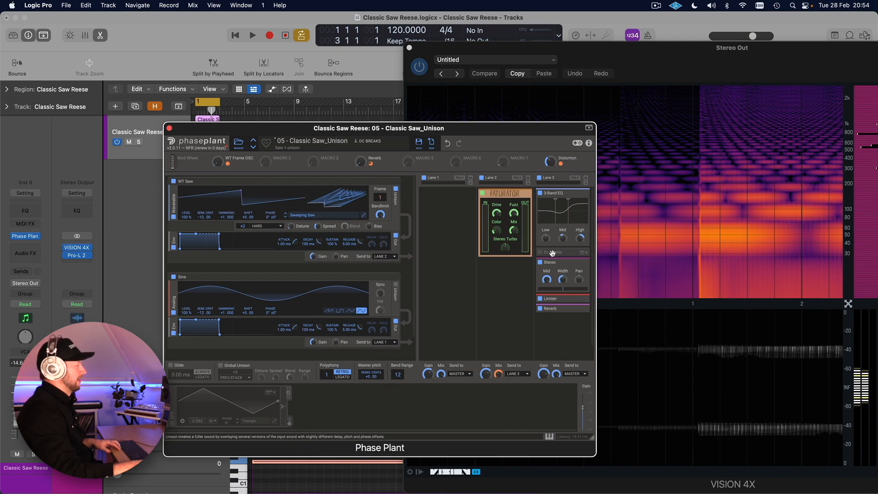
Enable Global Unison in Freq Stack mode and compare the bass with it on and off, leaving the Ensemble effect disabled
click(582, 254)
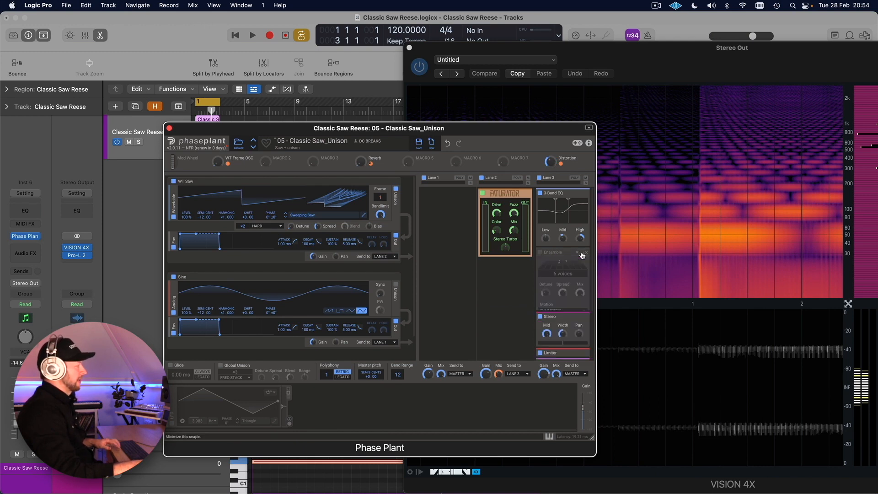
click(582, 254)
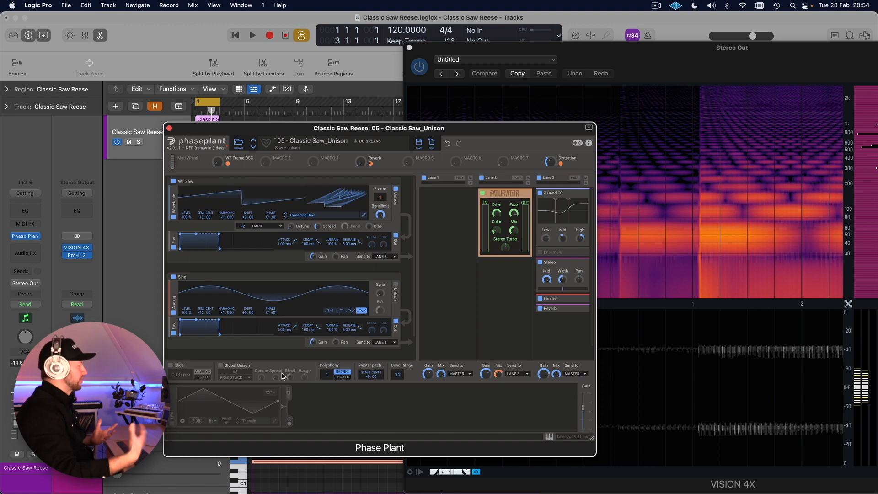
click(219, 366)
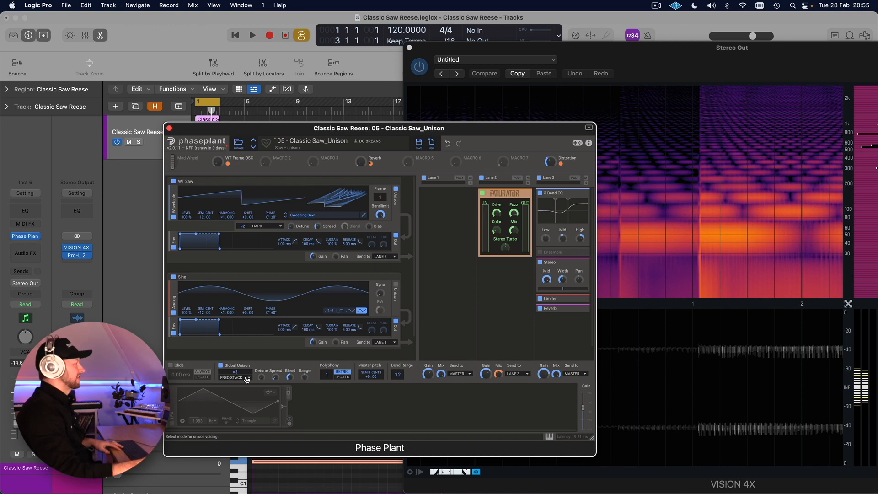
key(space)
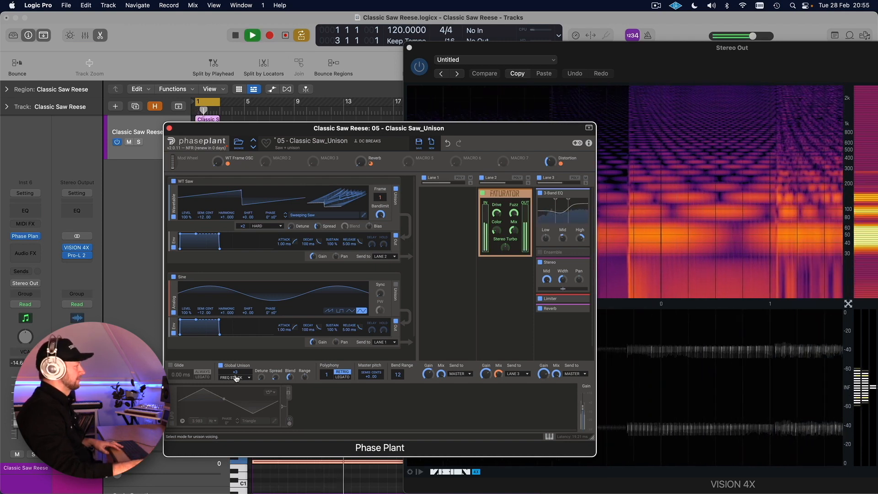
click(222, 366)
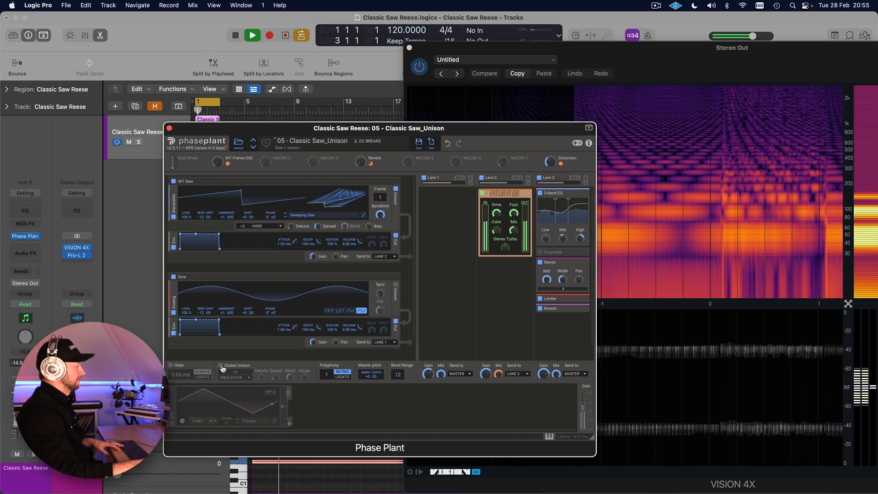
key(space)
click(222, 366)
key(space)
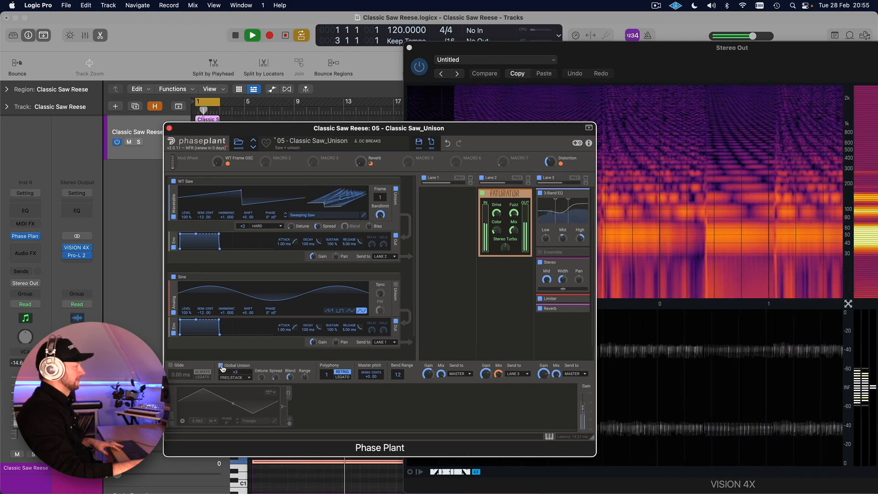
key(space)
Move the Phase Plant window clear of the VISION 4X spectrogram and play back the bass while watching the analyser
drag(479, 131, 381, 135)
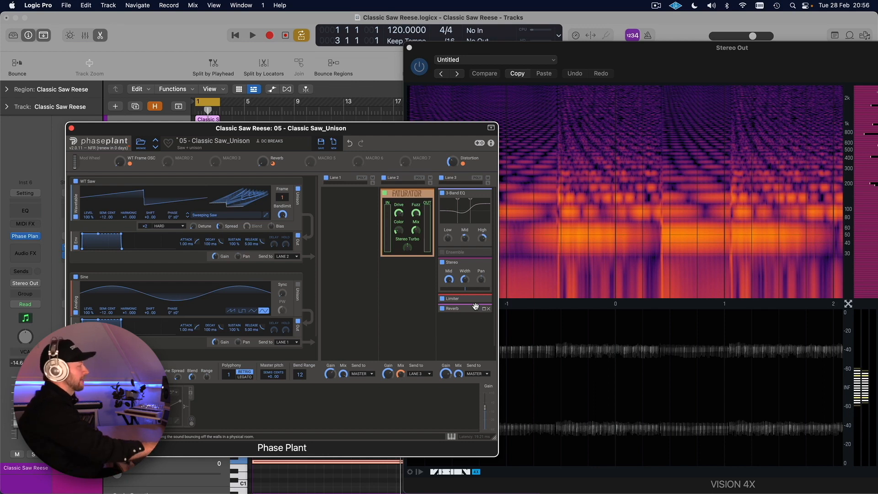
key(space)
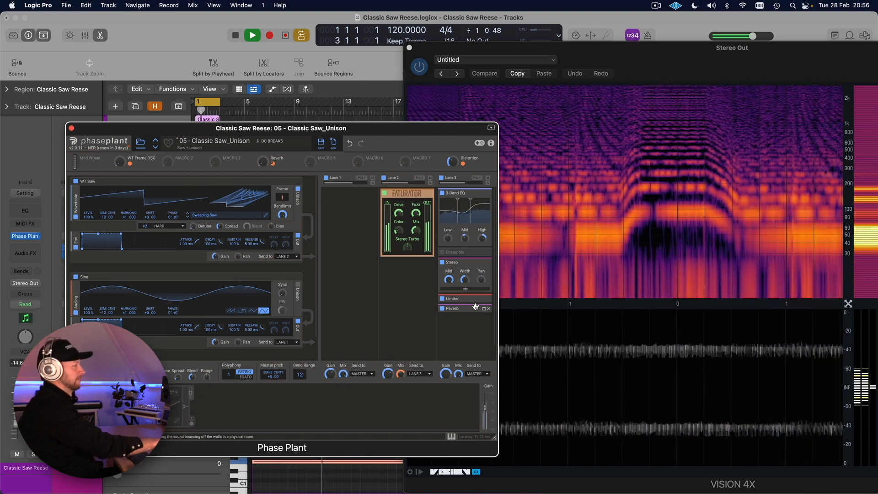
key(space)
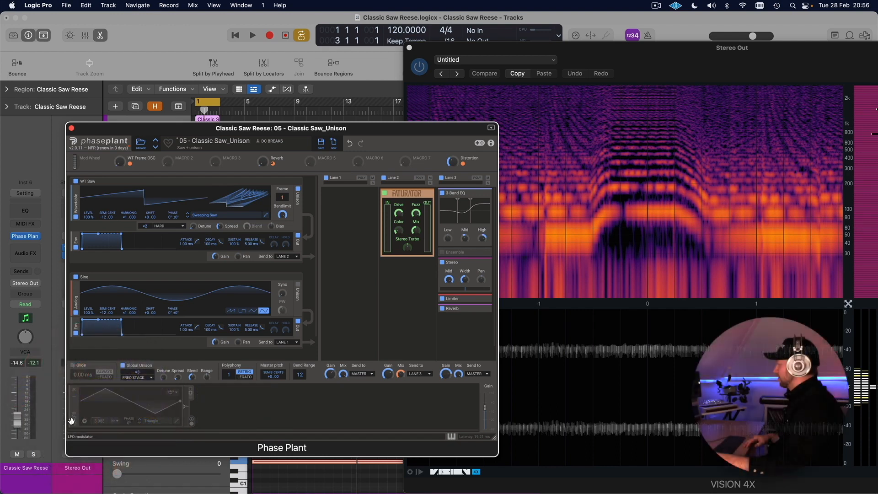
Enable the LFO, lower its rate to 1.178 and assign Macro 2 to modulate that rate
click(74, 423)
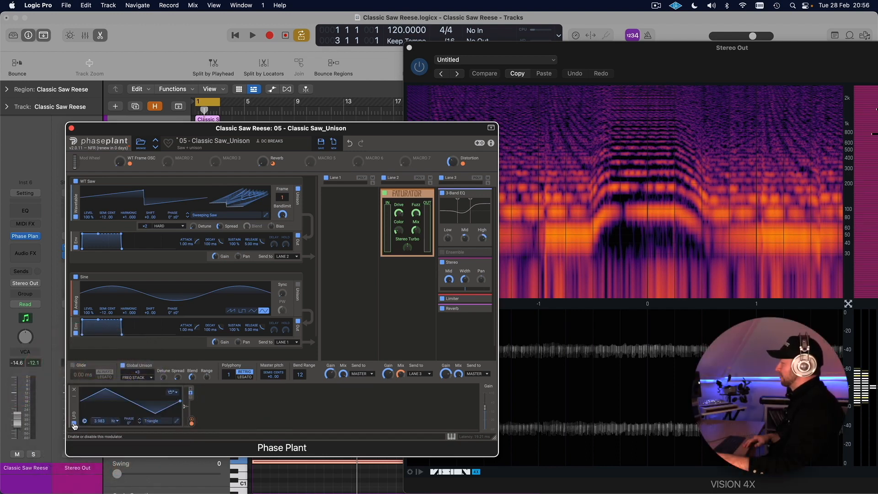
mouse_move(192, 425)
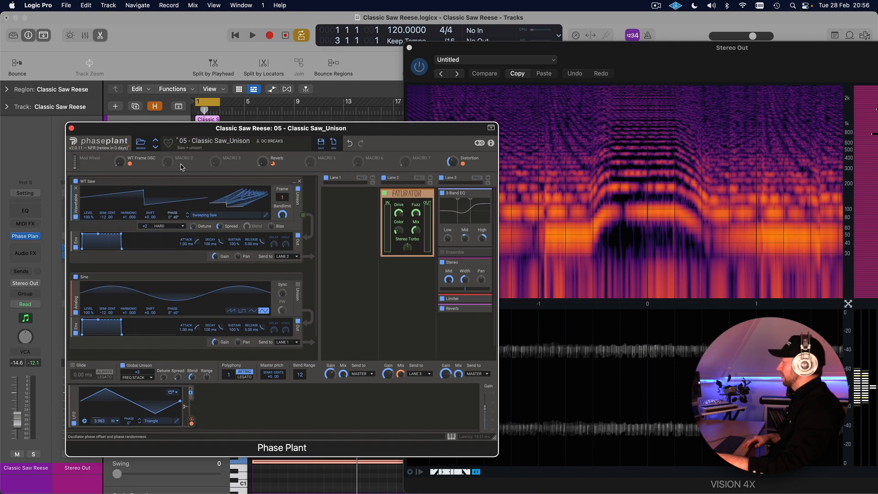
drag(174, 167, 100, 422)
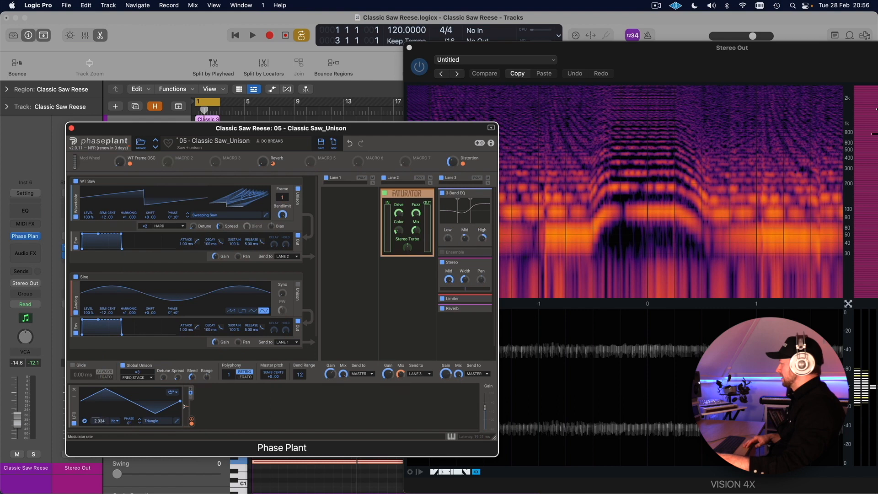
drag(178, 168, 100, 427)
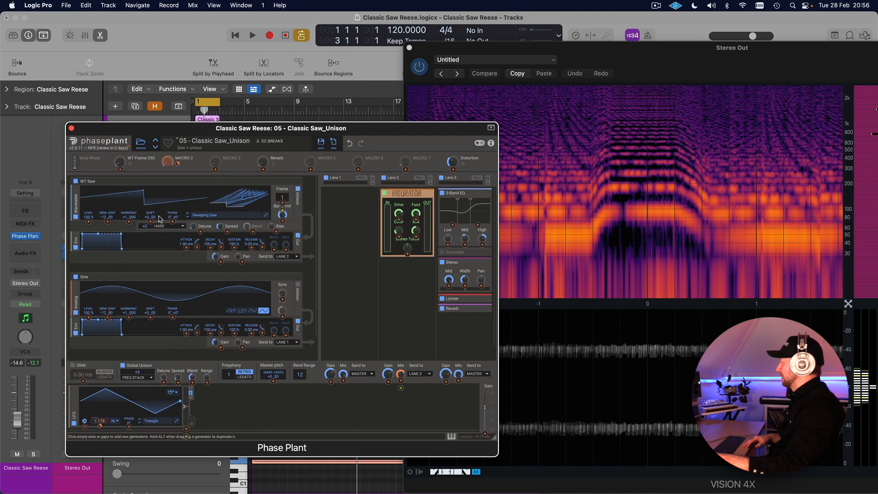
Rename Macro 2 as RATE
double_click(182, 157)
text(R)
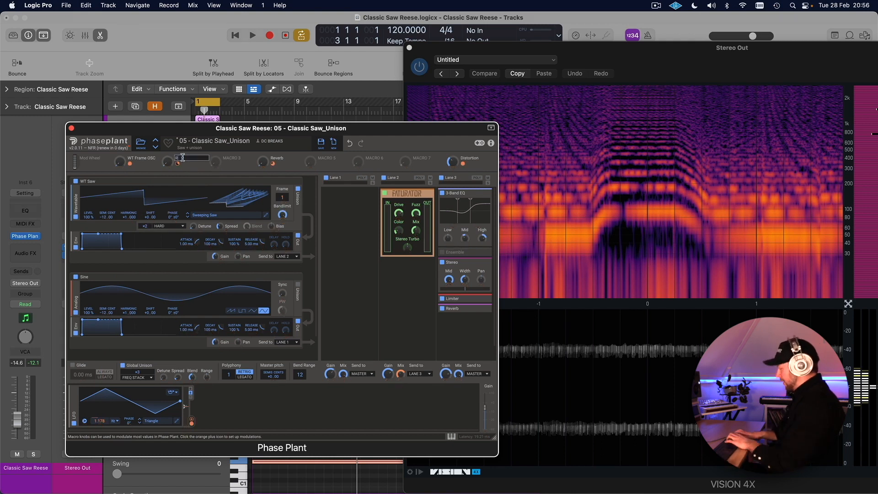
text(ATE)
key(Return)
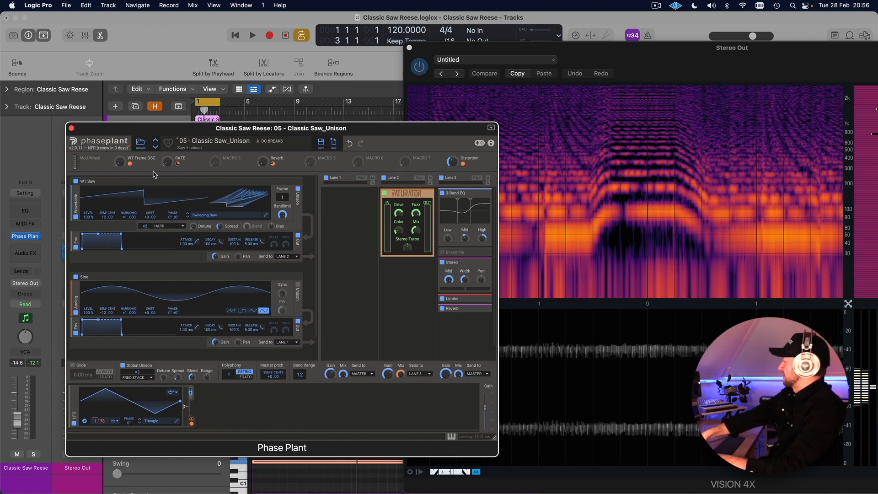
Play back the bass while raising the WT Frame OSC and RATE macros to hear the wavetable modulation
drag(126, 165, 187, 393)
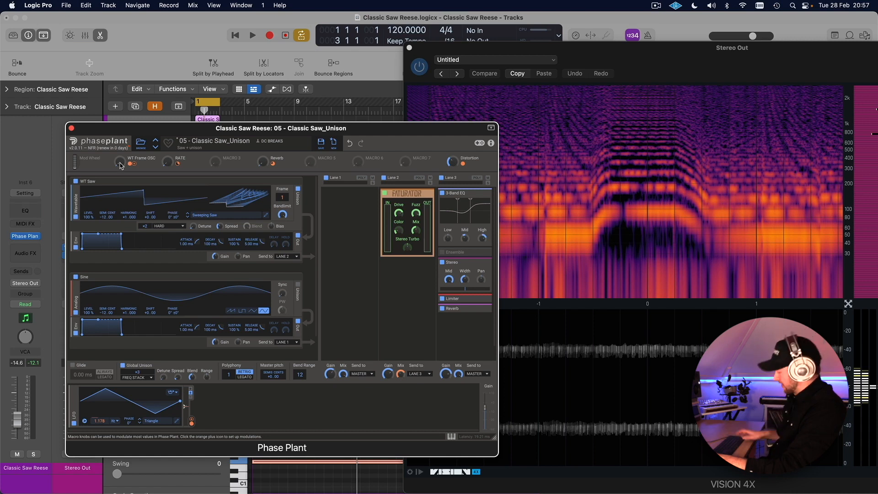
key(space)
drag(122, 166, 168, 149)
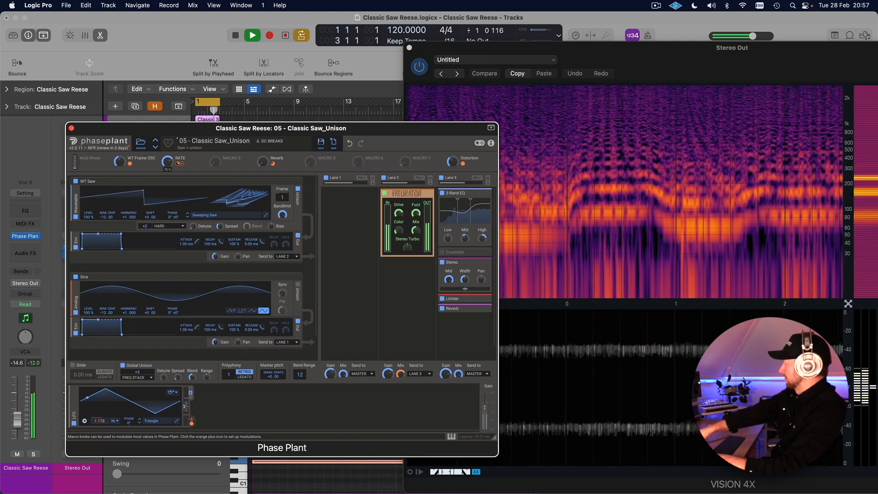
drag(167, 161, 167, 163)
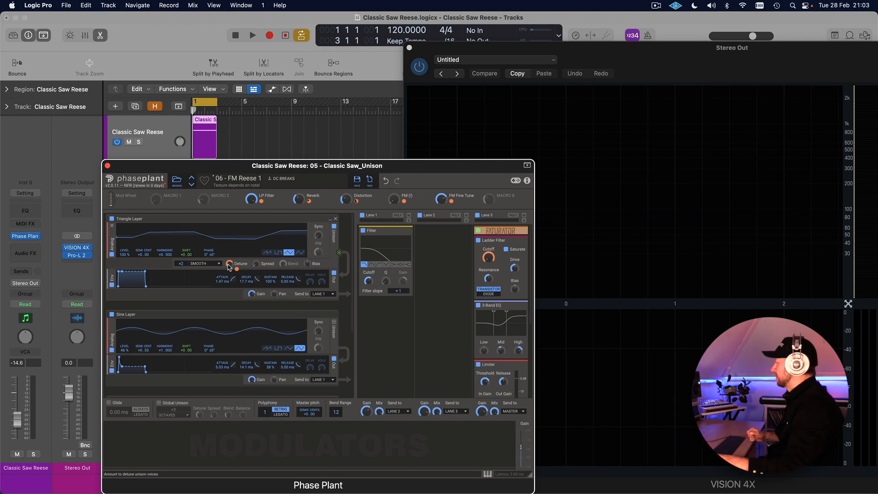
Examine the Triangle, Sine and FM Control layers of FM Reese 1 and the Faturator settings in Lane 3
scroll(224, 274, down, 2)
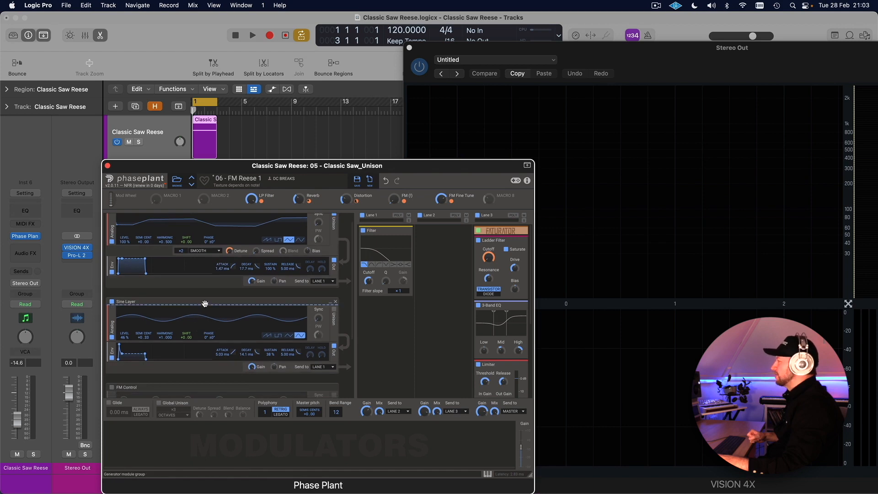
scroll(206, 305, down, 2)
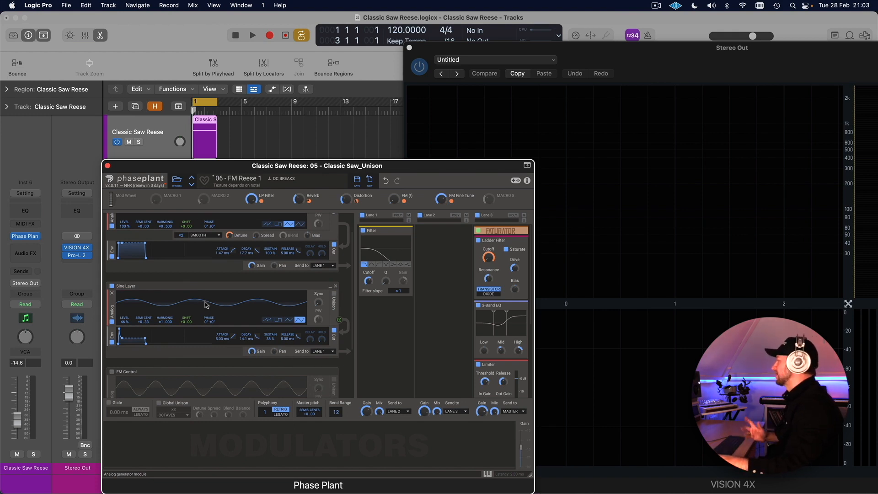
scroll(205, 305, down, 5)
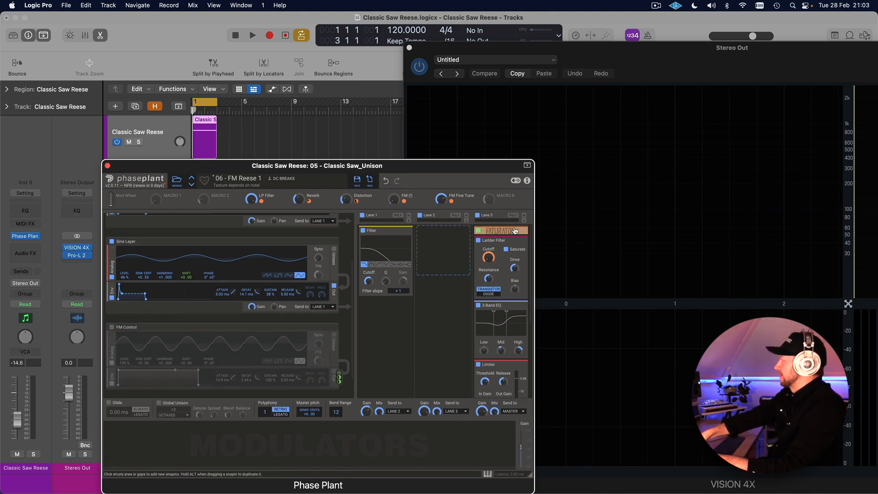
click(519, 235)
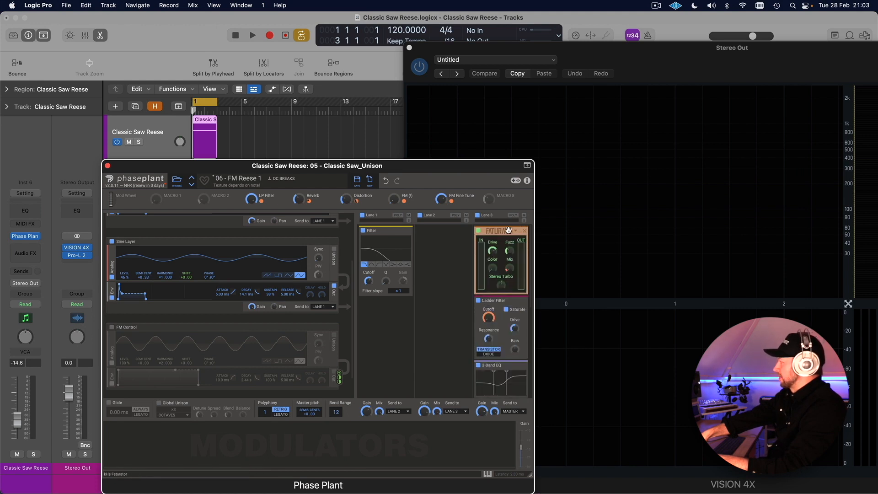
click(520, 233)
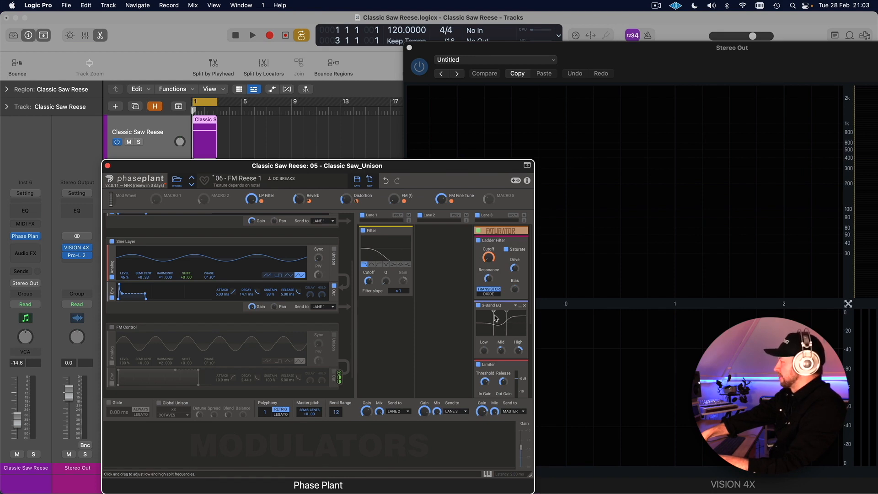
Minimize the Limiter and Reverb effects in Lane 3
scroll(496, 317, down, 2)
scroll(495, 316, down, 2)
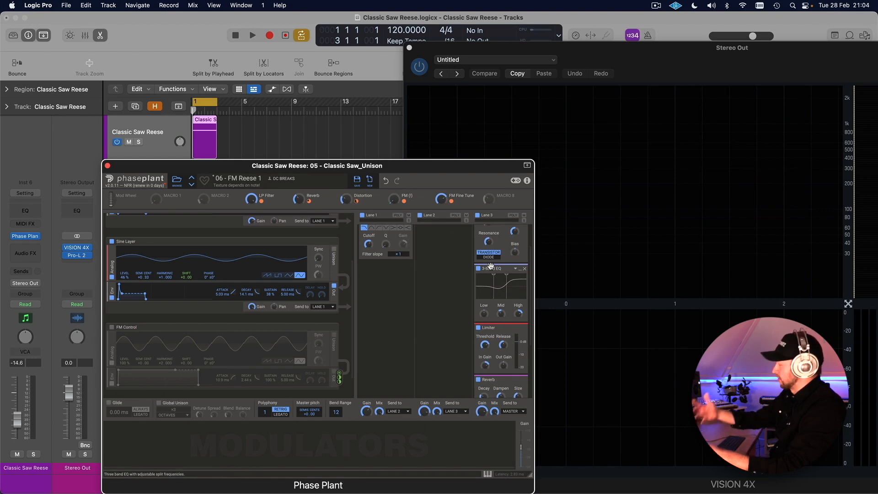
scroll(491, 267, down, 2)
scroll(492, 268, down, 2)
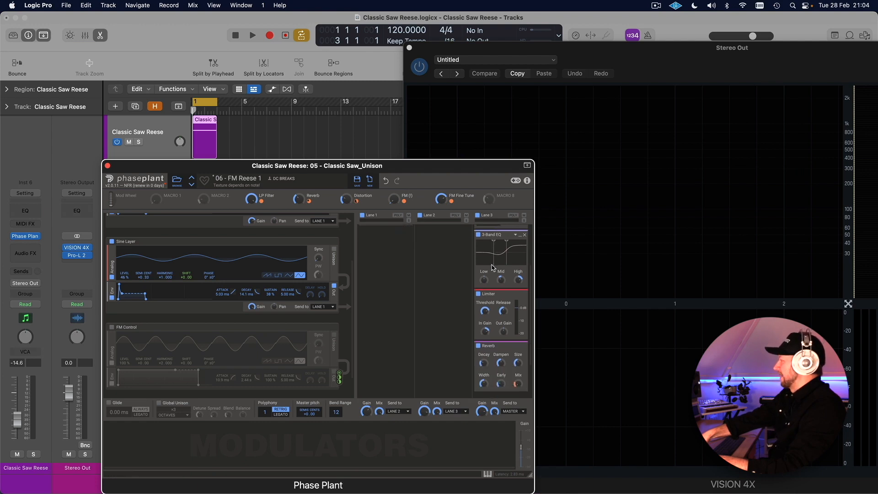
click(519, 293)
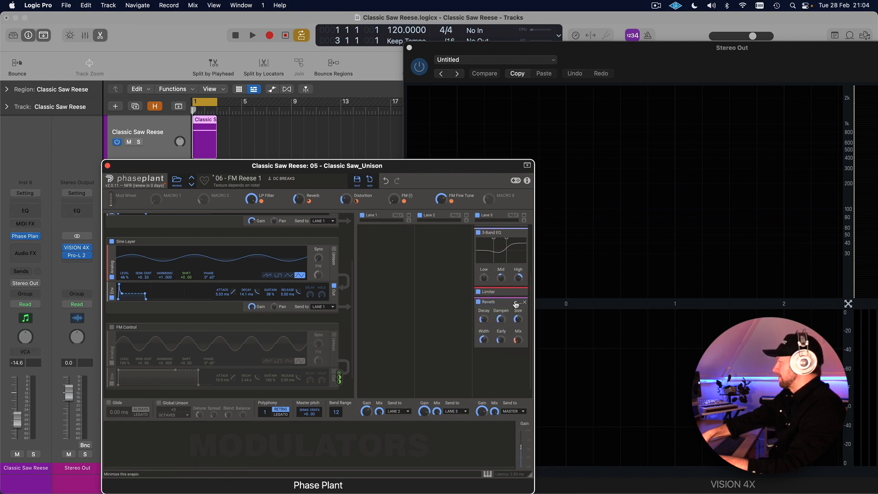
click(516, 303)
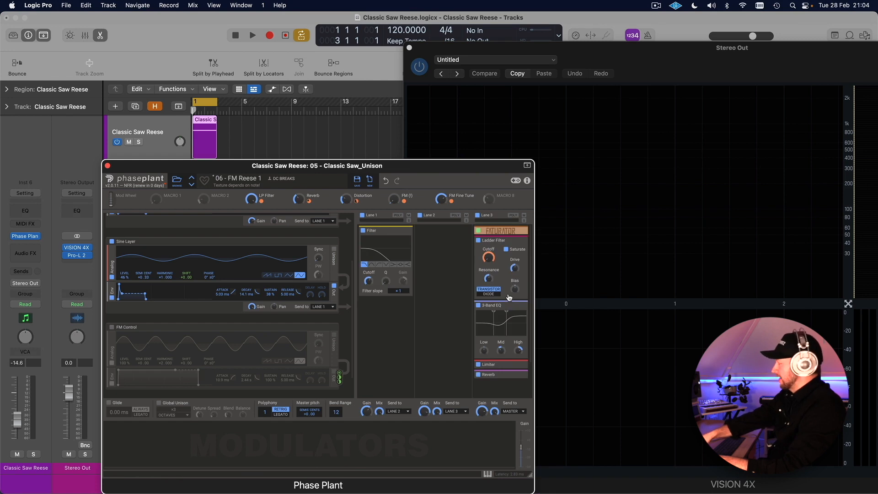
Audition the patch without the FM Control layer and enable that layer
key(space)
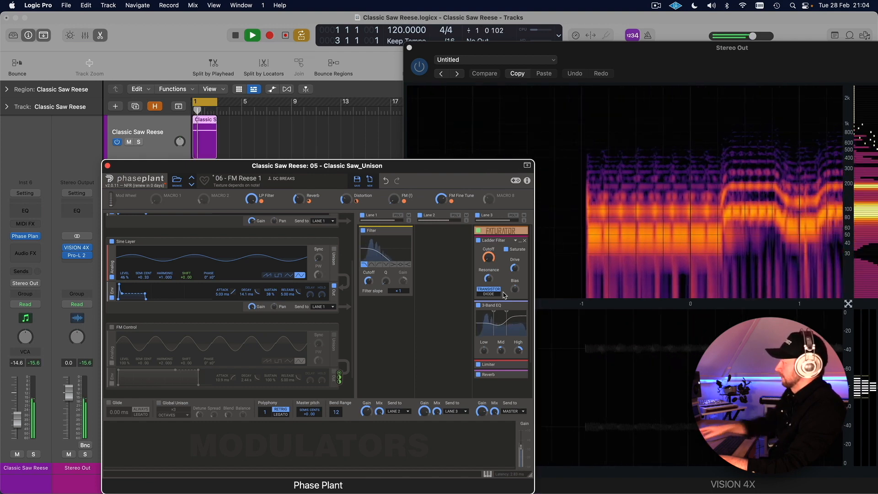
key(space)
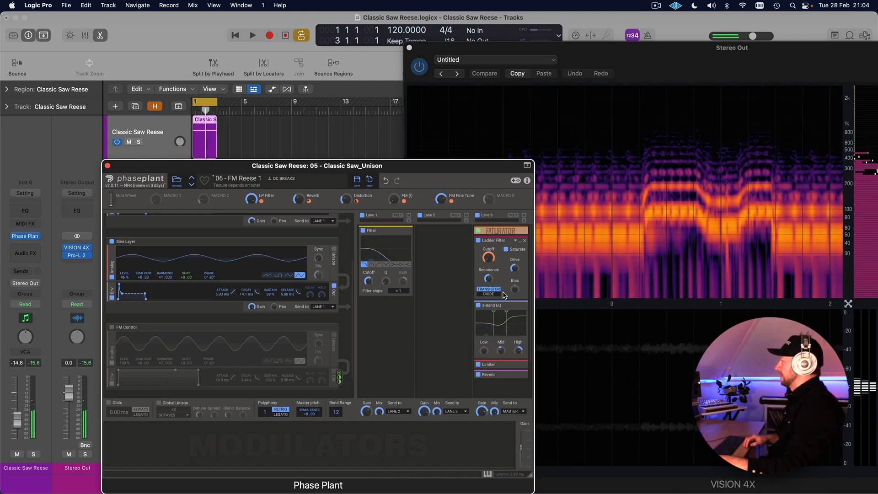
click(112, 327)
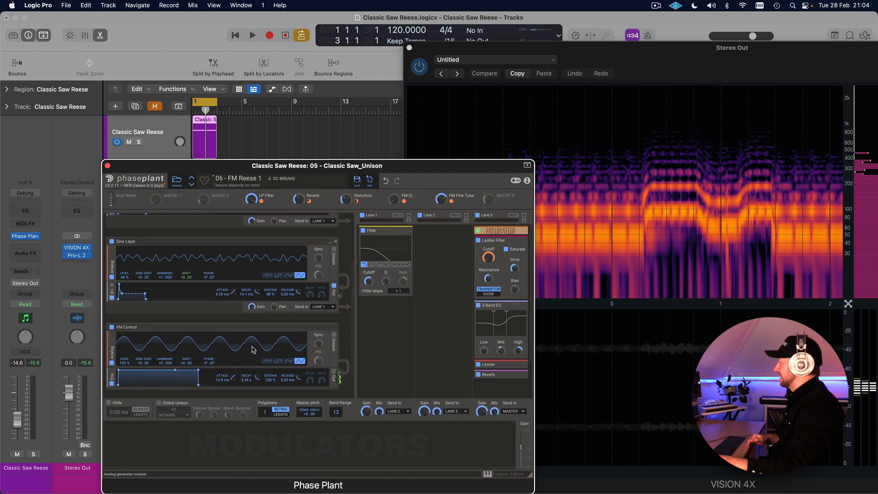
click(112, 327)
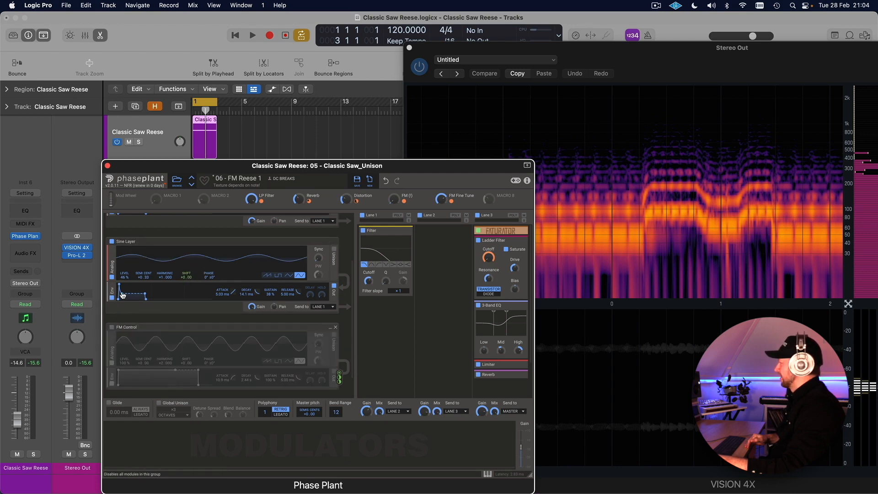
click(113, 326)
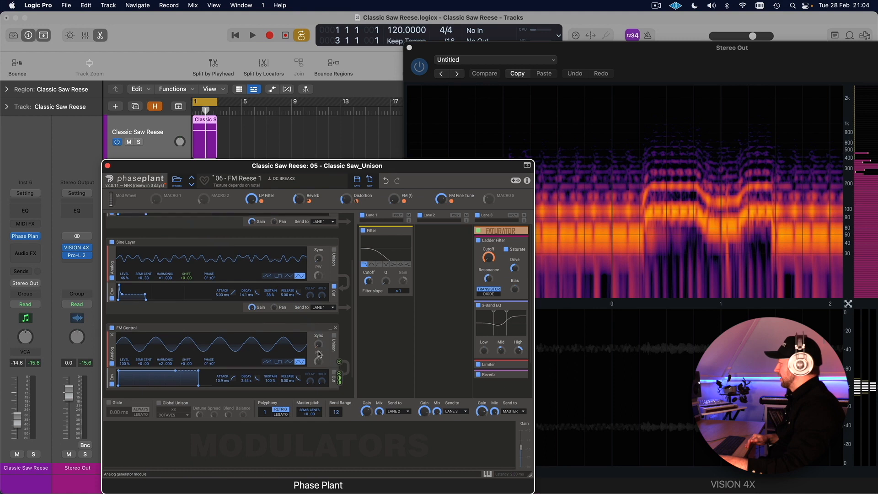
Minimize the Sine Layer and toggle FM Control off and on to compare the Triangle Layer's waveform
scroll(187, 256, up, 5)
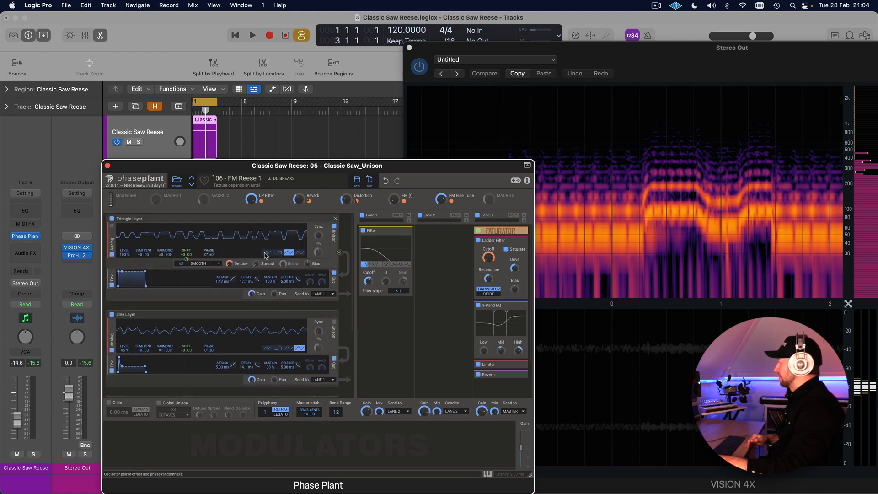
click(330, 316)
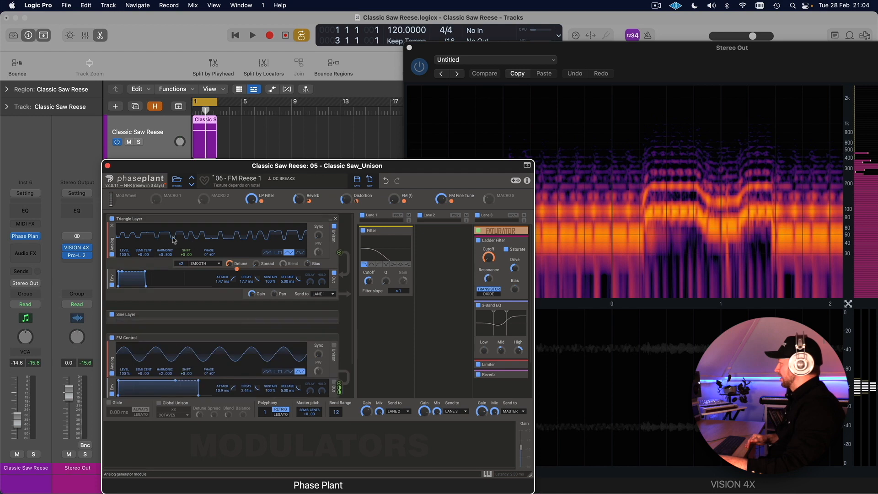
click(112, 338)
click(112, 338)
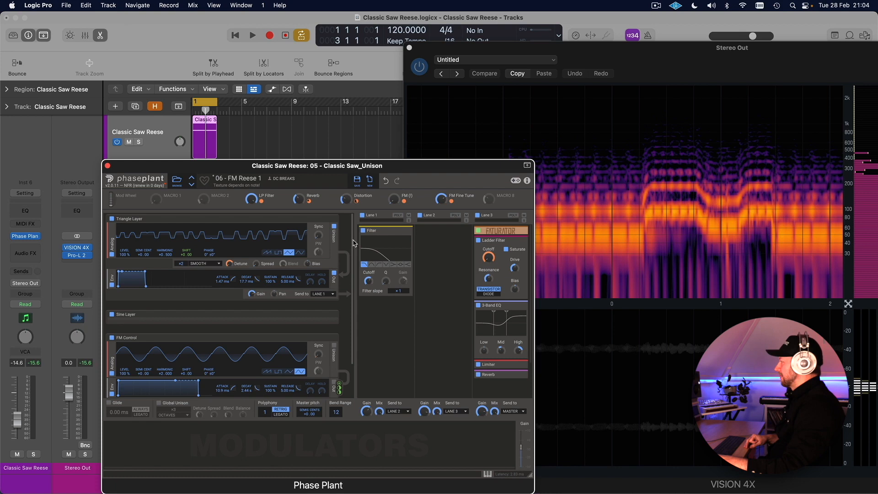
Raise the FM Control oscillator's Sync multiplier to examine its waveform and return it to 1.000
scroll(355, 243, down, 3)
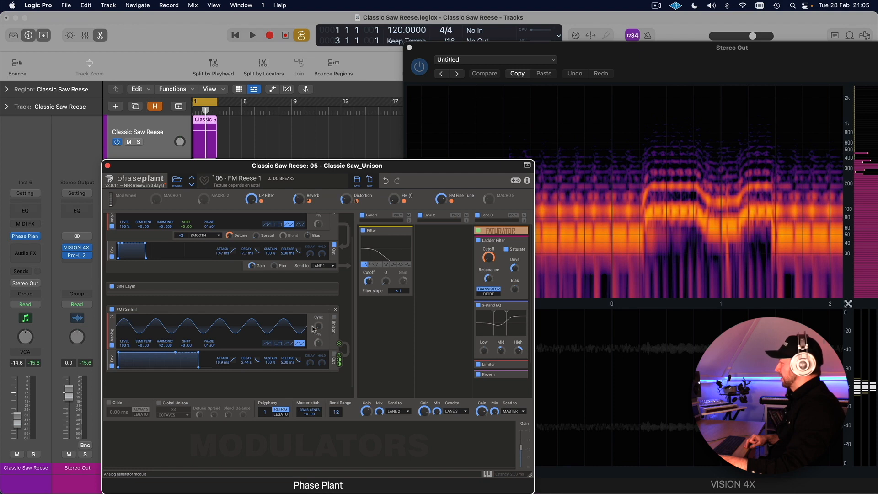
drag(320, 327, 319, 301)
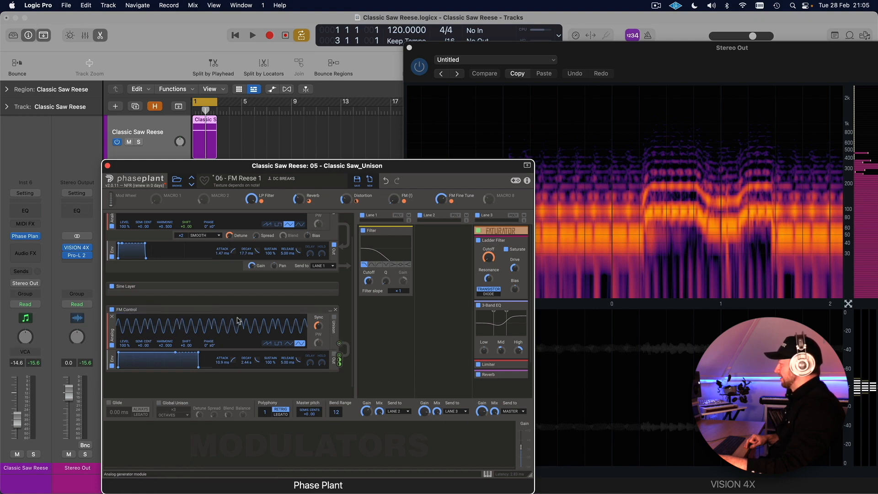
drag(318, 326, 318, 348)
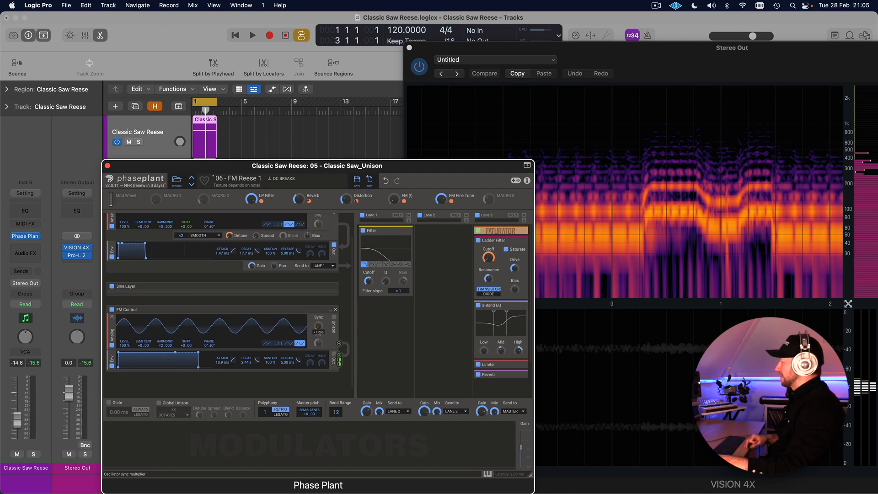
drag(318, 285, 318, 285)
Raise the FM (!) macro to check its effect on the oscillator waveforms and turn it back down to zero
drag(396, 201, 396, 183)
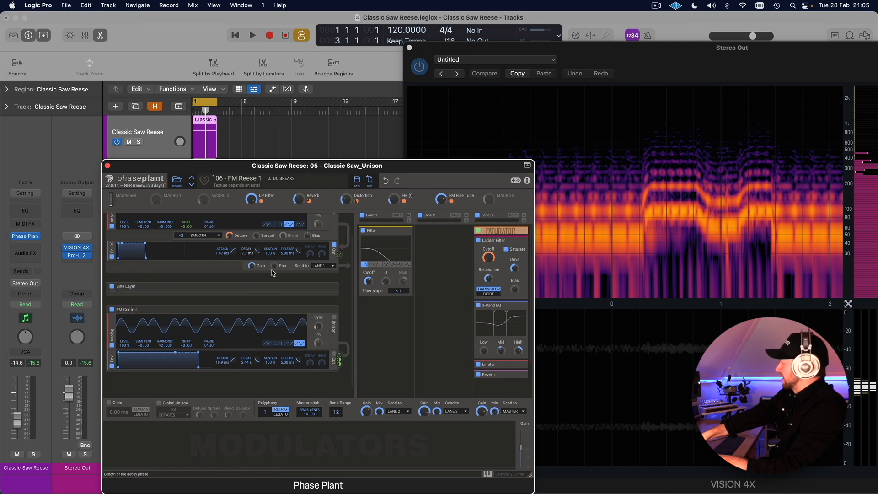
scroll(269, 274, up, 2)
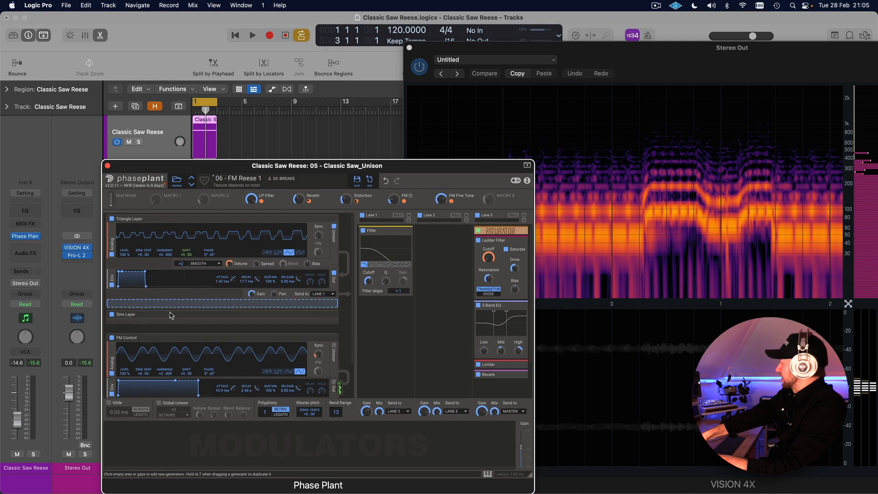
drag(394, 201, 396, 203)
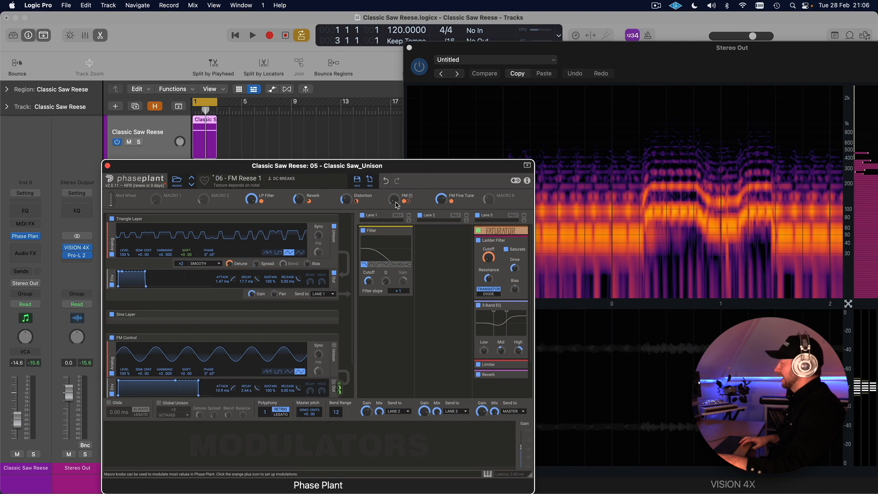
Audition the bass with the FM (!) macro at zero and slightly raise the macro during a second playback
key(space)
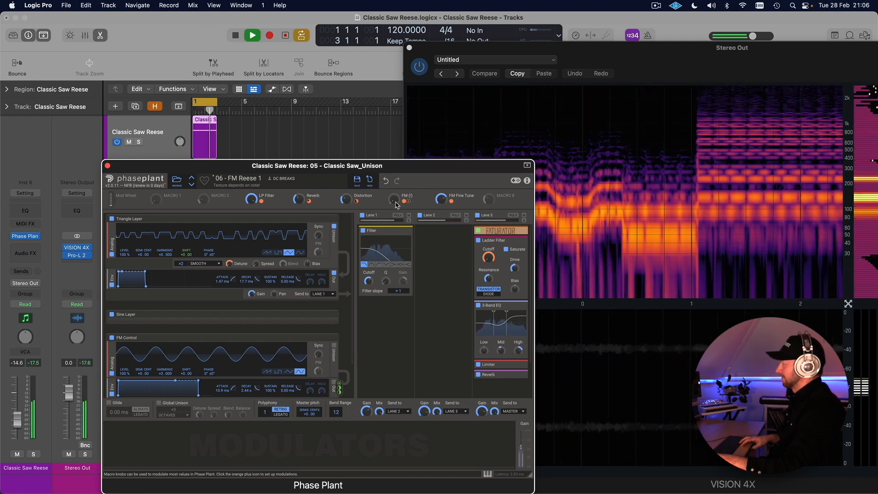
key(space)
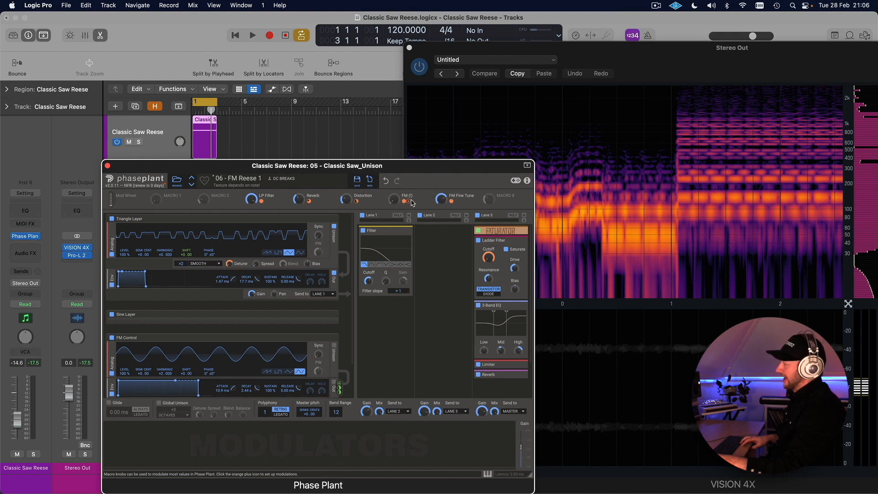
double_click(411, 197)
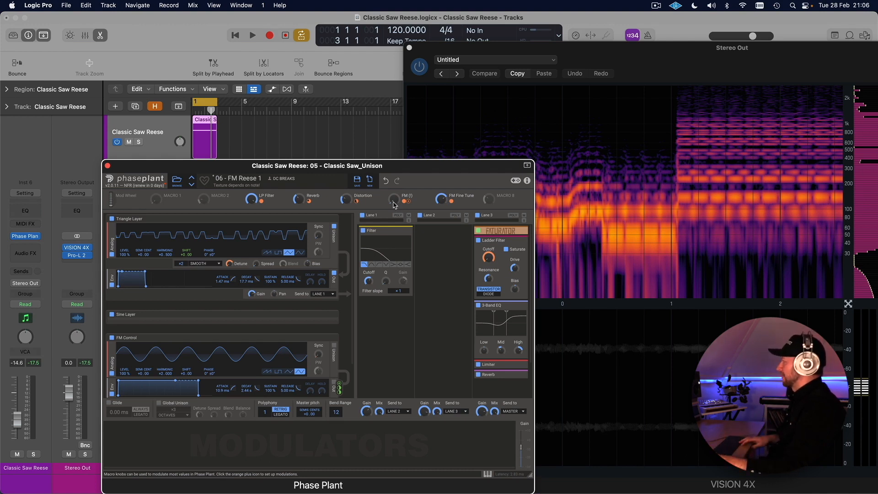
key(space)
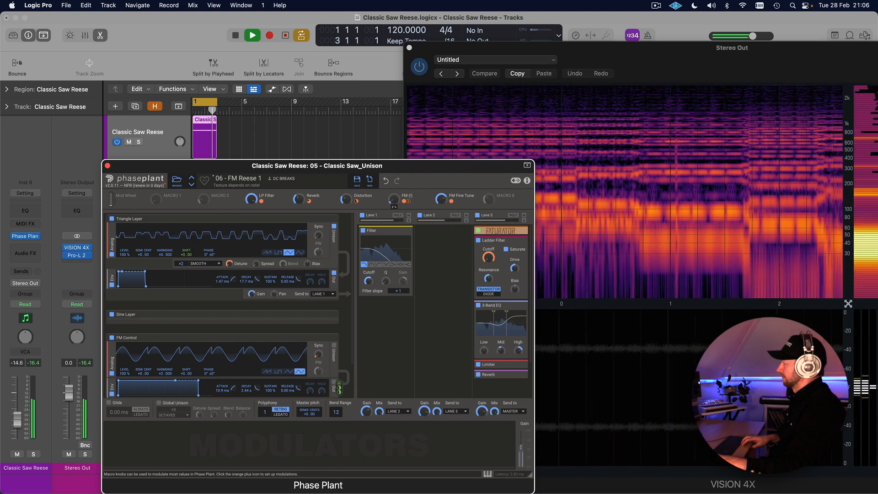
drag(393, 202, 393, 200)
key(space)
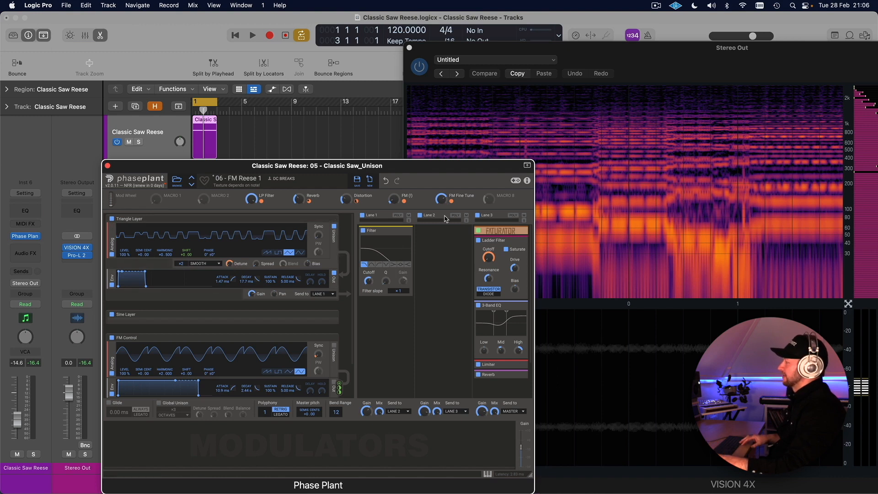
Play back the bass while adjusting the FM Fine Tune macro and raising the FM (!) macro a little further
key(space)
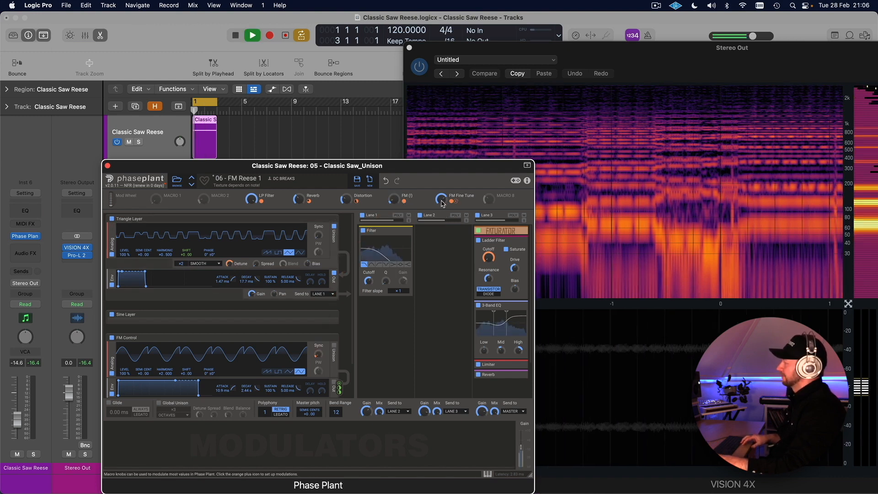
mouse_move(442, 198)
mouse_down()
mouse_move(442, 225)
mouse_move(441, 183)
mouse_up()
key(space)
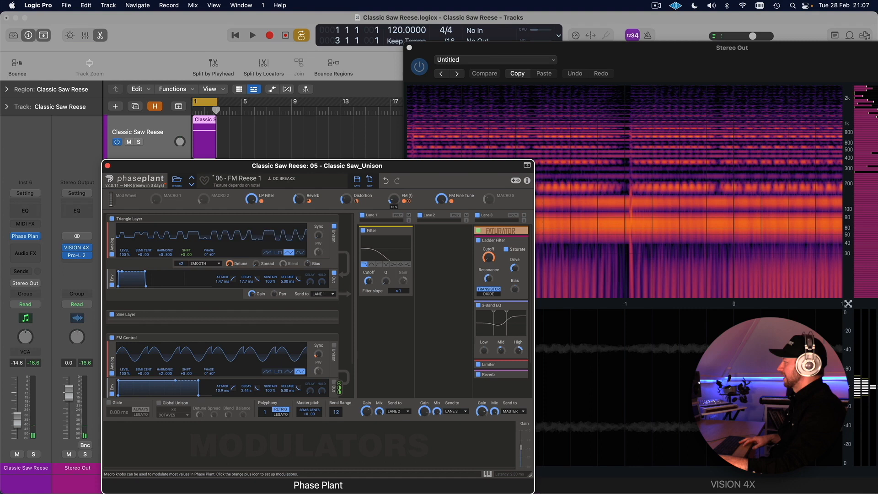
Play the bass while turning the FM Fine Tune macro all the way down
key(space)
drag(439, 200, 439, 263)
key(space)
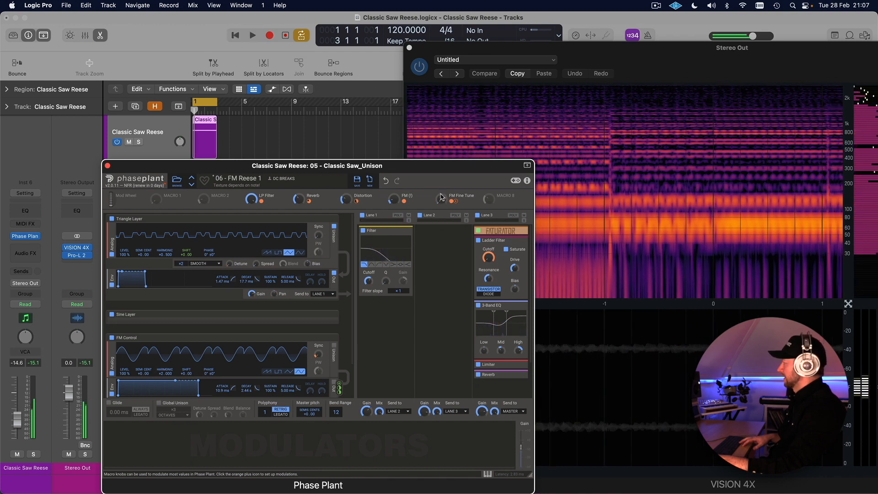
Open the Classic Saw Reese region's note editor and lower its only note into the octave above C0
click(208, 122)
drag(230, 164, 431, 152)
double_click(212, 122)
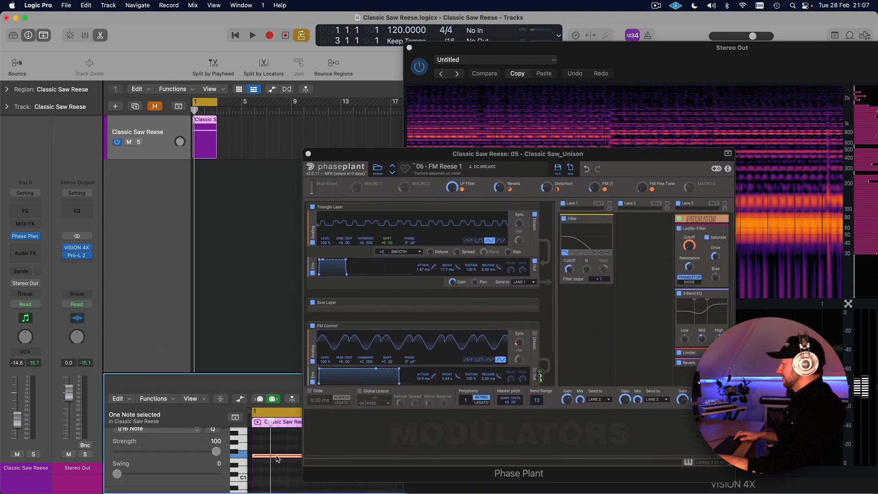
mouse_move(278, 459)
mouse_down()
mouse_move(276, 477)
mouse_move(276, 457)
mouse_up()
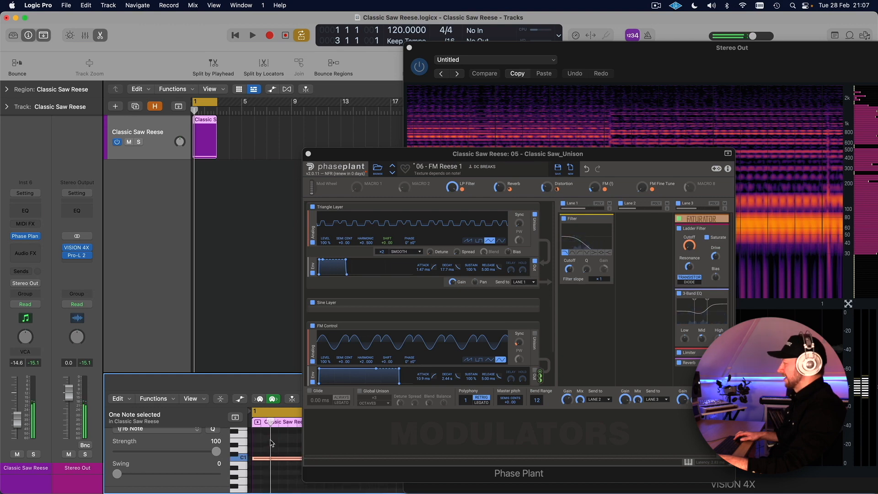
scroll(272, 443, down, 2)
scroll(272, 441, up, 1)
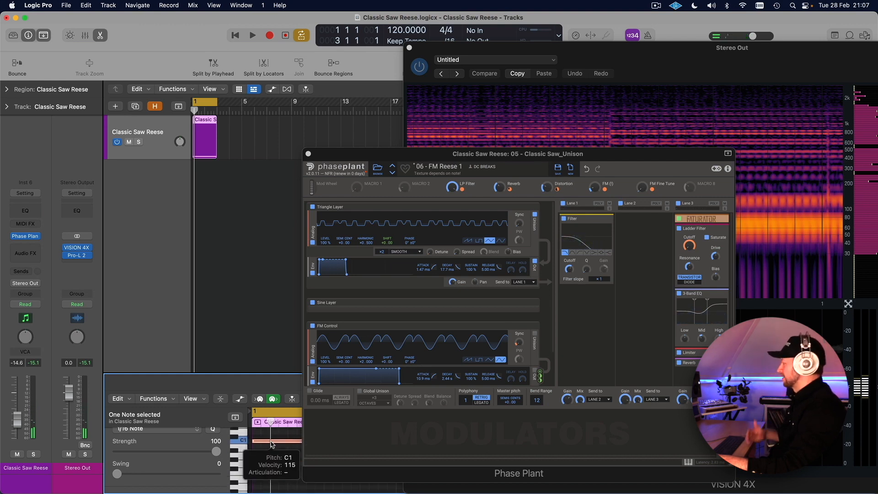
drag(289, 445, 288, 473)
scroll(287, 471, down, 4)
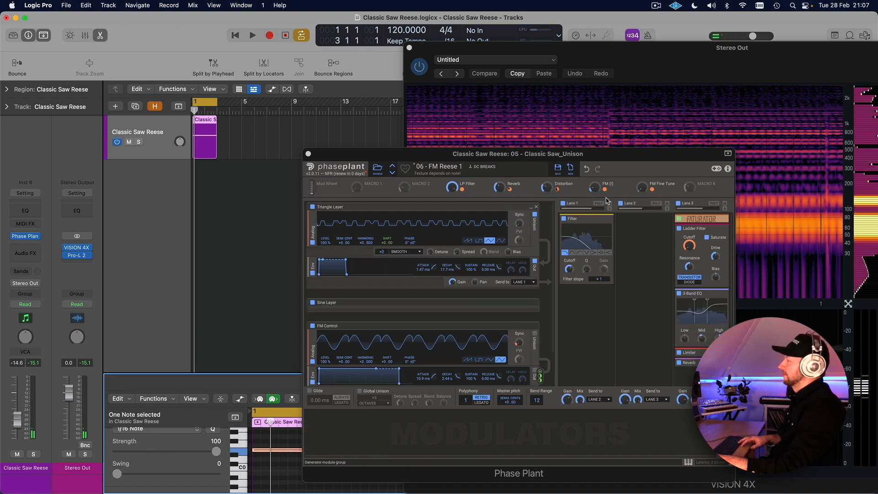
Play the lowered note while raising the FM Fine Tune macro slightly
key(space)
click(642, 187)
mouse_move(642, 187)
mouse_down()
mouse_move(642, 177)
mouse_move(642, 188)
mouse_up()
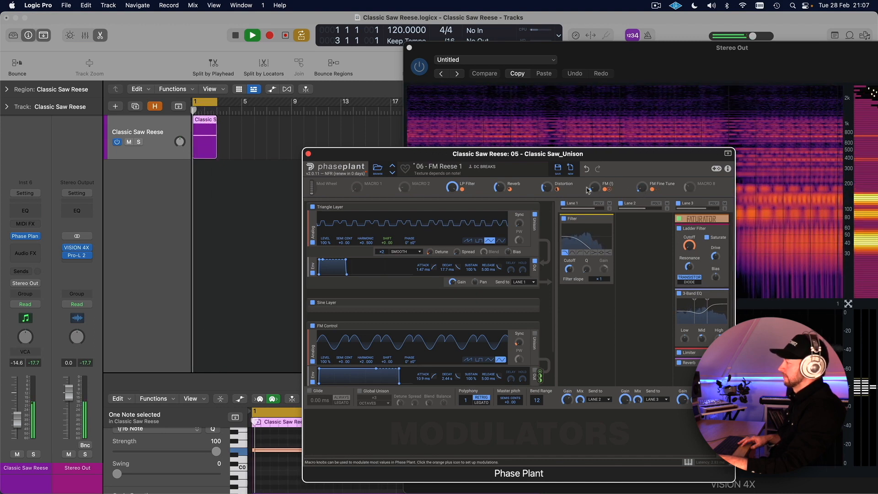
key(space)
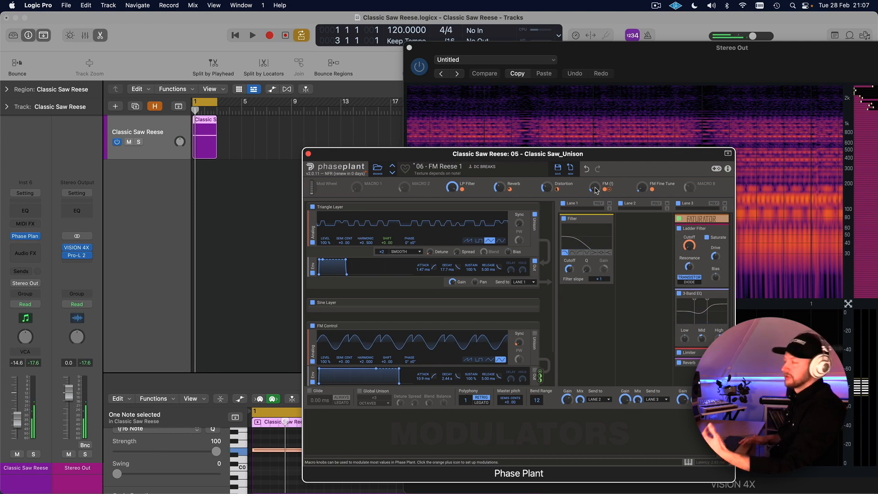
Adjust the FM (!) macro slightly and audition the bass over repeated playbacks
drag(597, 191, 597, 188)
key(space)
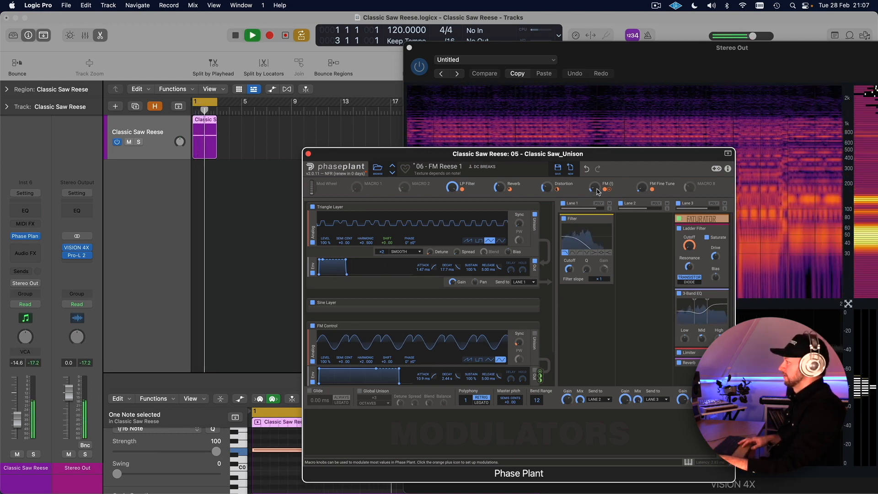
key(space)
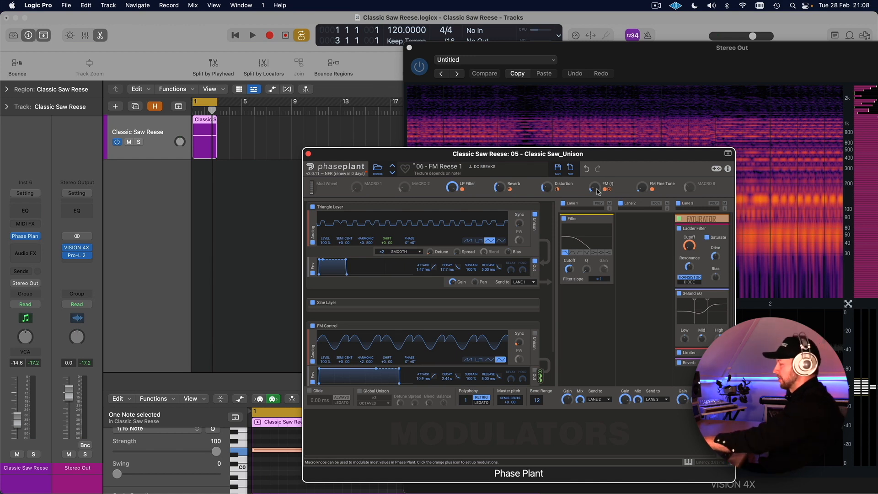
key(space)
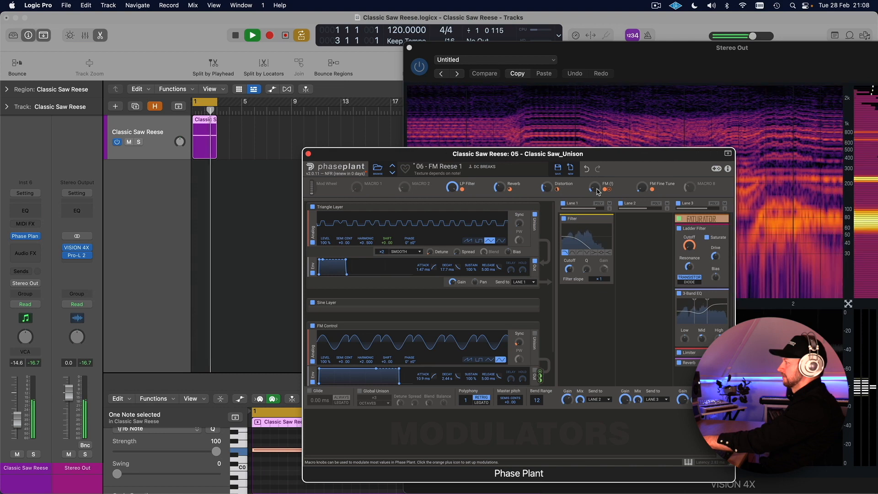
key(space)
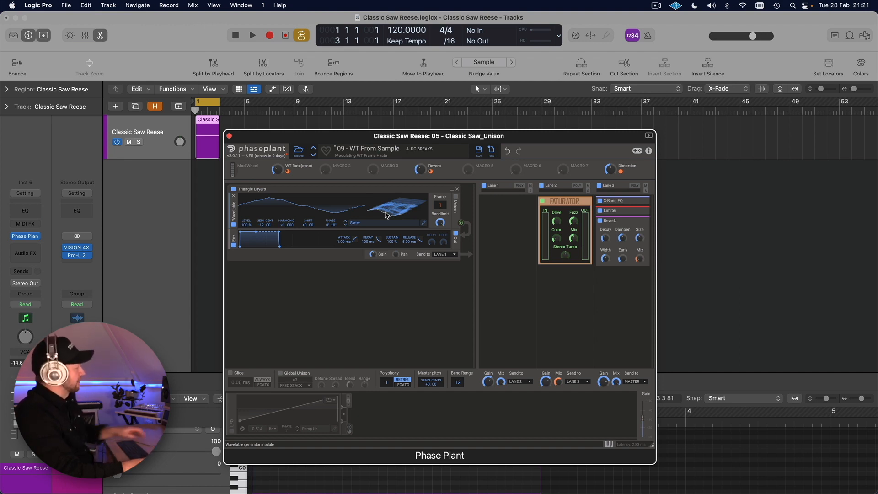
Audition the WT From Sample patch with its LFO off, enable the Ramp Up LFO and play the patch again
key(space)
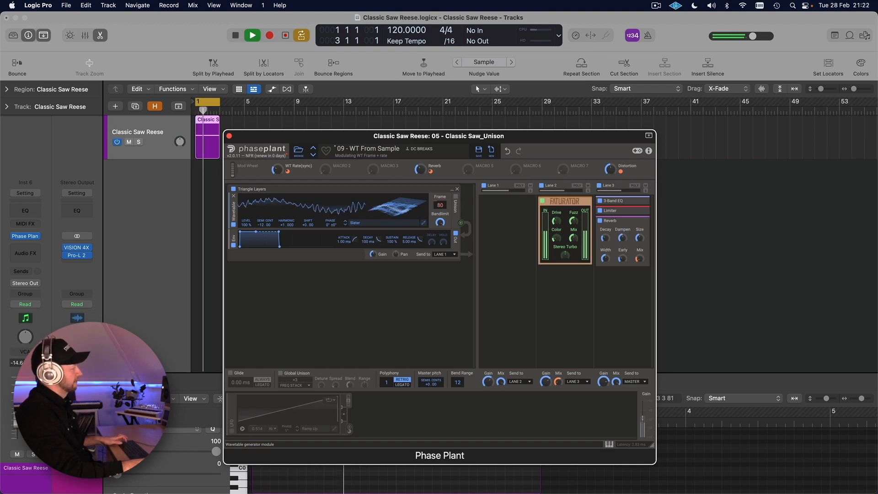
key(space)
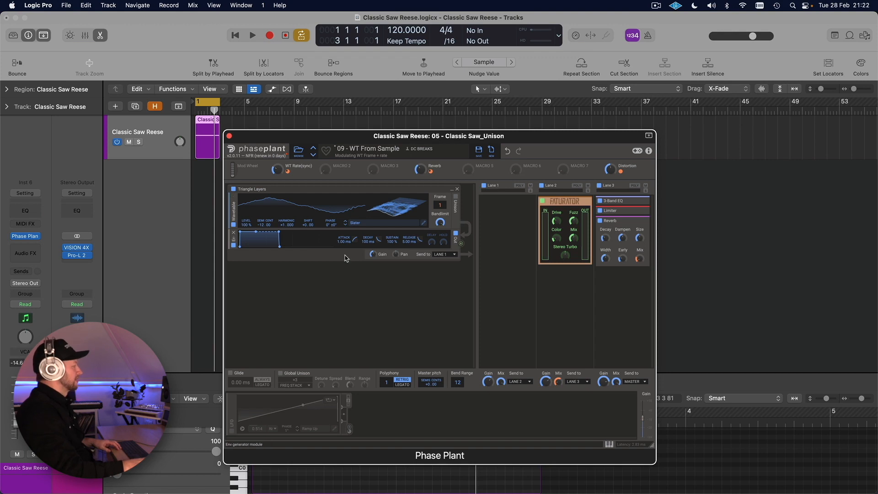
click(232, 432)
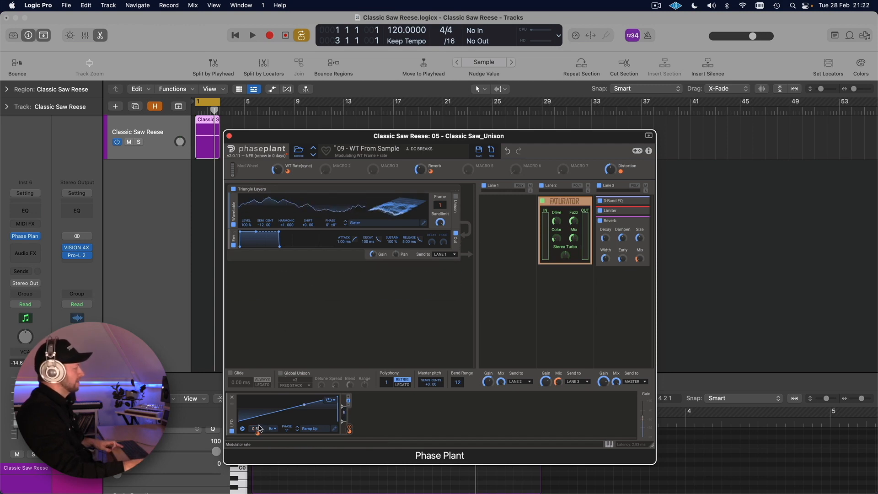
key(space)
key(space)
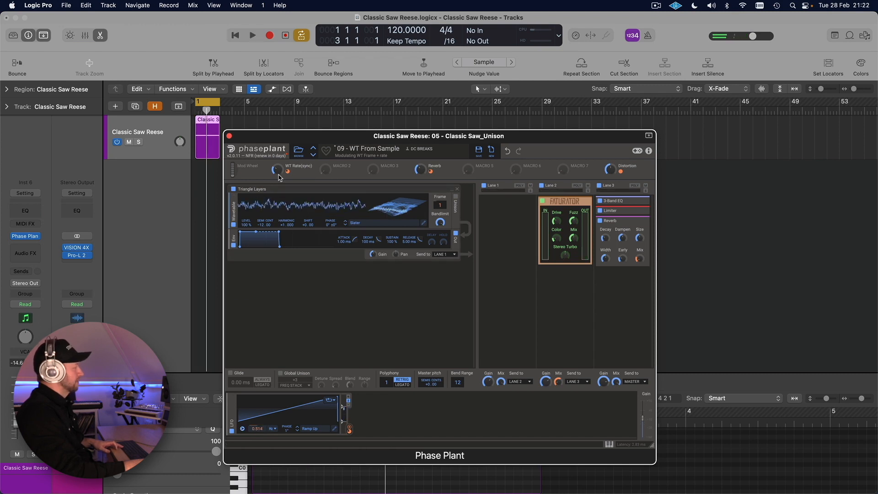
Play the wavetable patch repeatedly while adjusting the WT Rate (sync) macro
key(space)
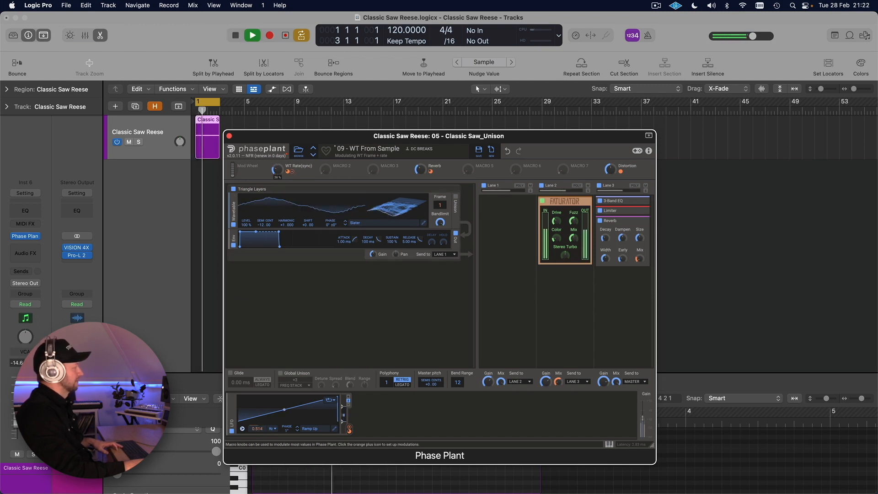
key(space)
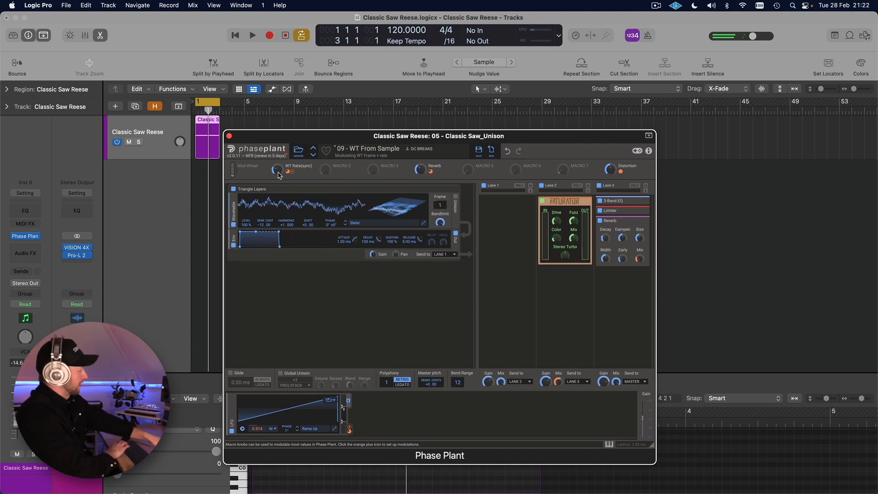
key(space)
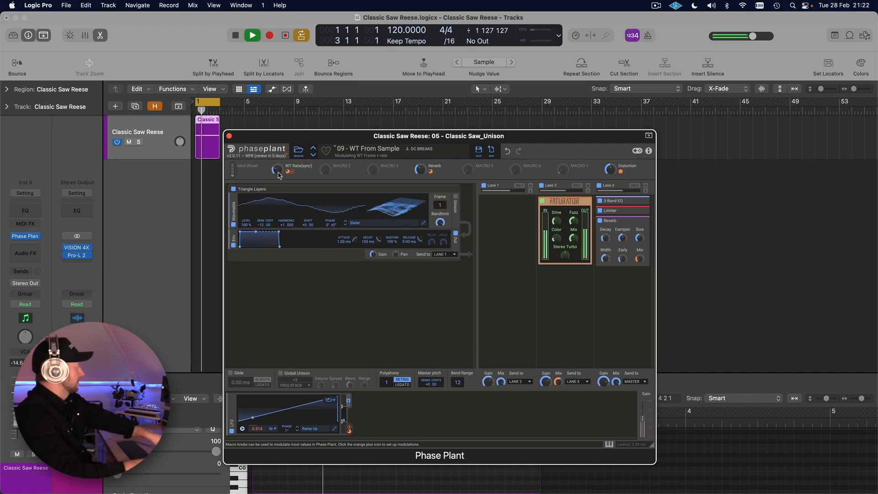
drag(277, 169, 277, 180)
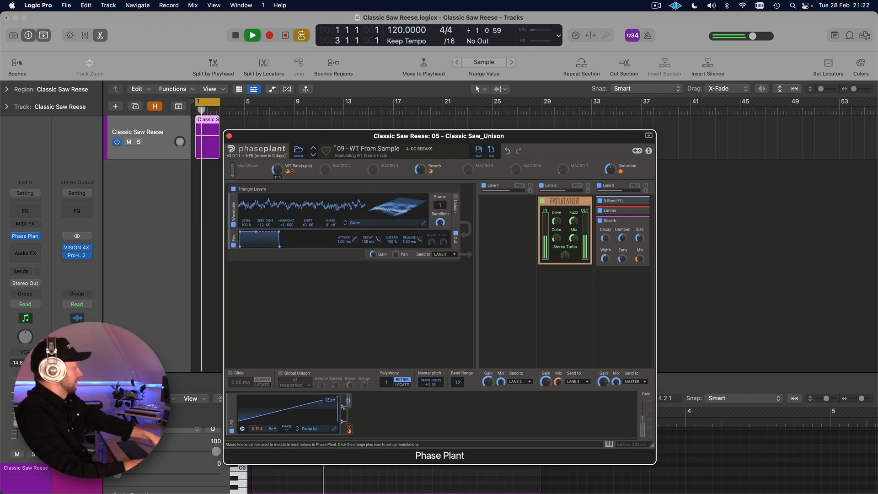
key(space)
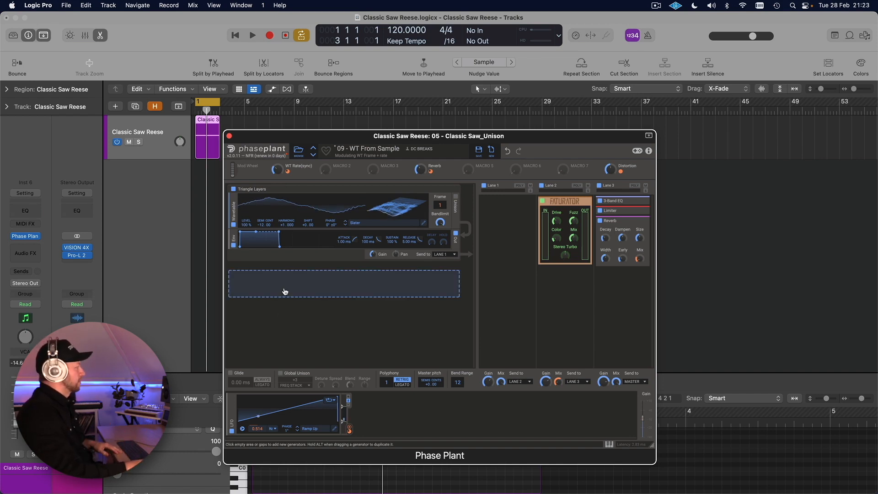
Add an analog oscillator with a sine waveform in a new group and audition it with the Triangle Layers group briefly switched off
click(285, 291)
click(296, 311)
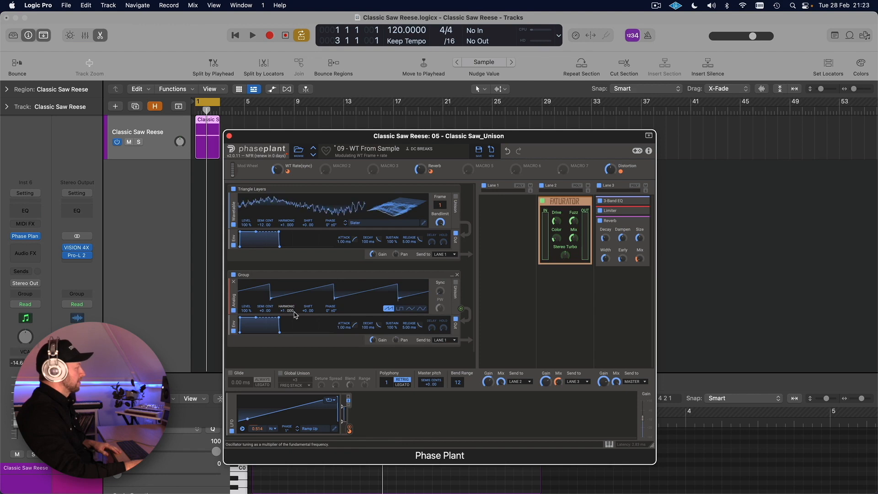
click(422, 309)
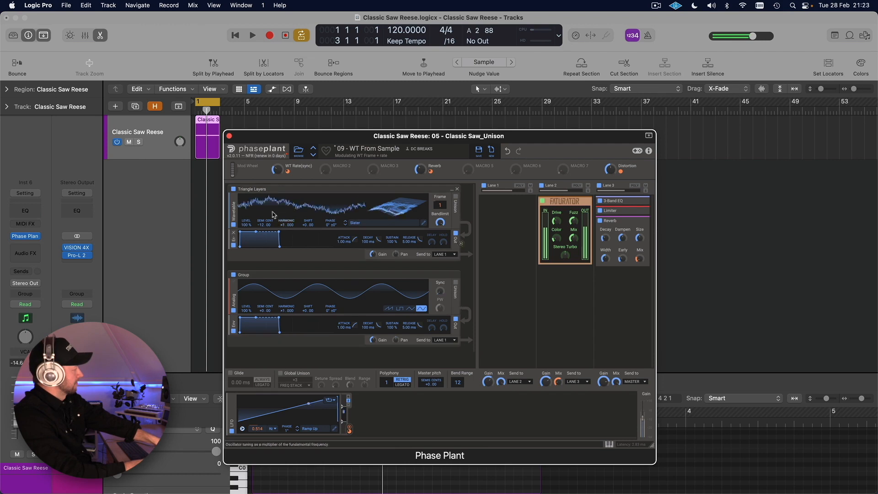
click(233, 190)
click(233, 189)
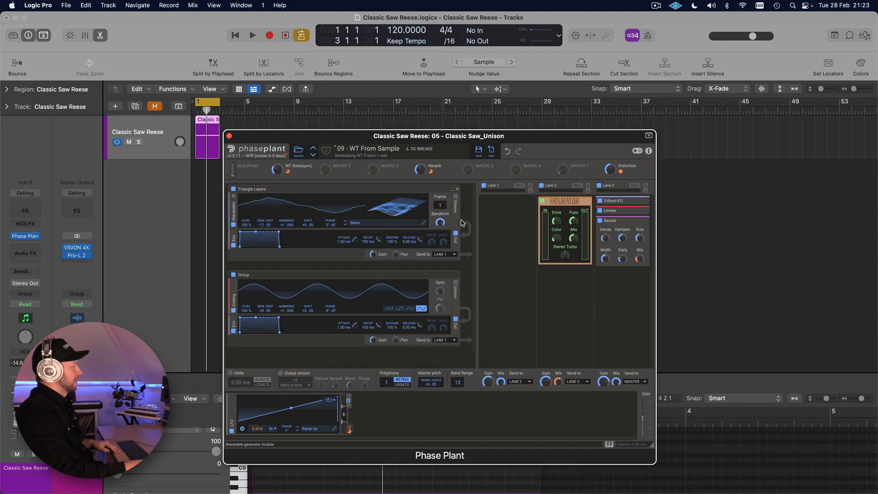
Modulate the sine oscillator's Level with the wavetable oscillator's output, removing and restoring the routing to compare the sound
drag(462, 223, 249, 208)
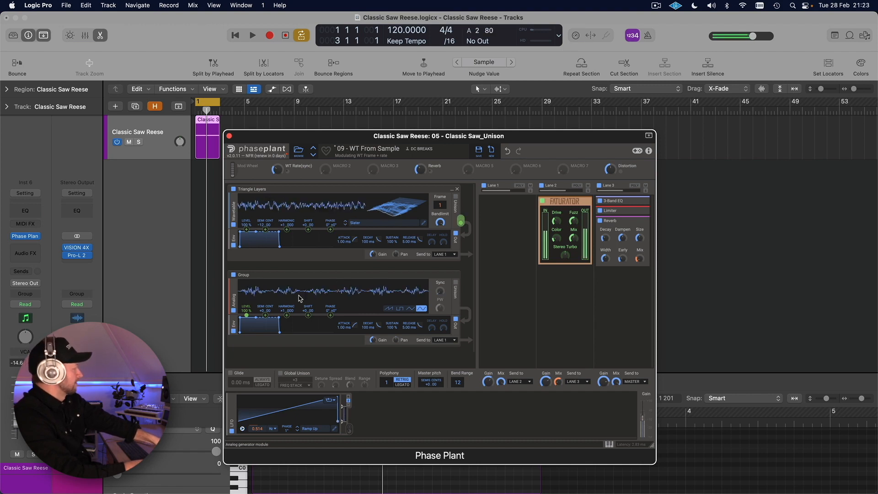
double_click(461, 223)
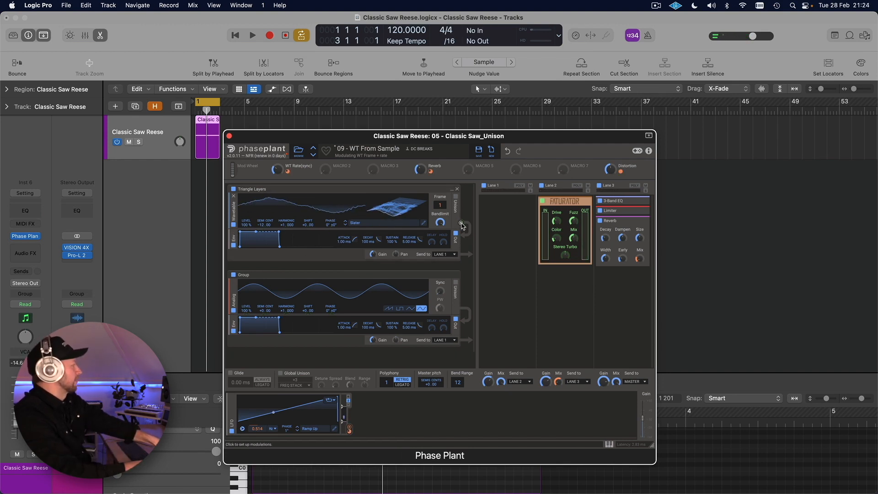
drag(461, 226, 247, 315)
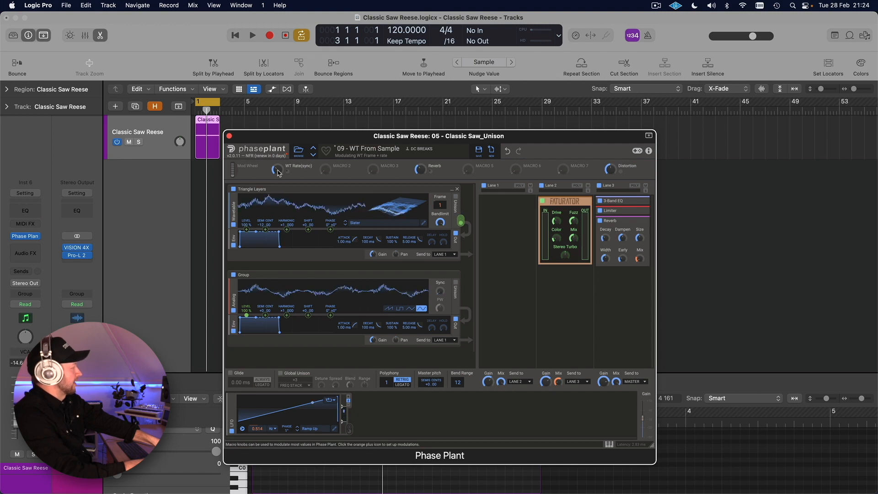
Try the WT Rate (sync) macro, and lower the Ramp Up LFO's rate and adjust its output scale
mouse_move(277, 170)
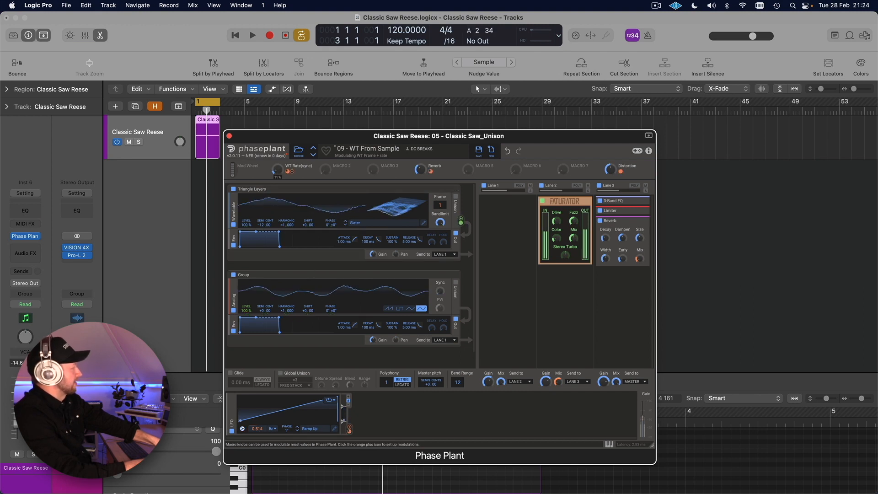
mouse_move(277, 169)
mouse_down()
mouse_move(277, 160)
mouse_move(280, 171)
mouse_up()
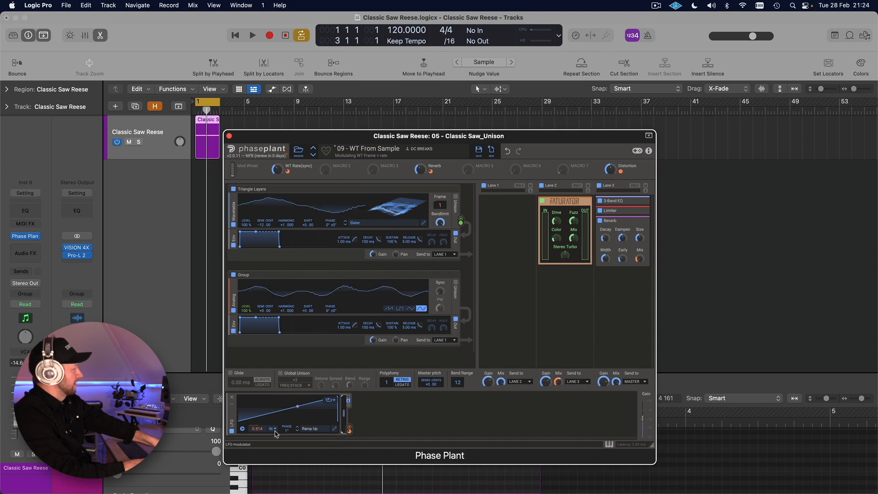
scroll(258, 429, down, 4)
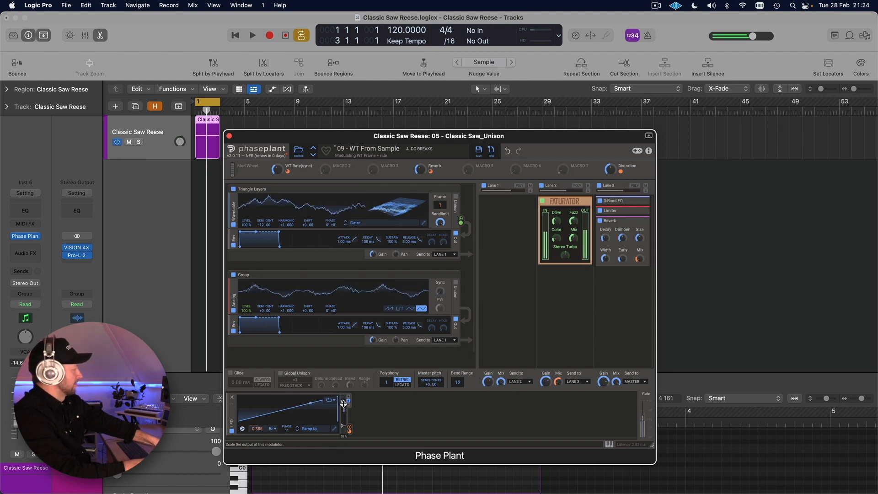
drag(343, 403, 345, 399)
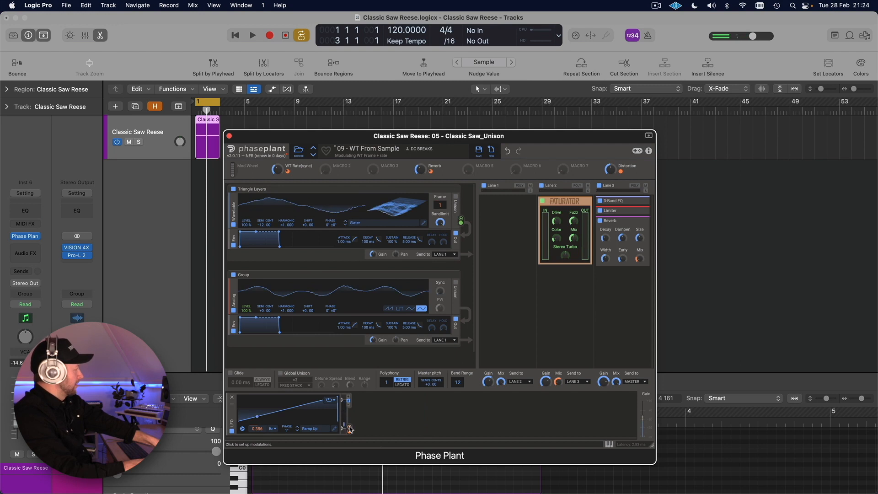
Modulate the sine oscillator's Shift with the Ramp Up LFO, adjusting the modulation amount and the LFO rate
drag(350, 428, 308, 315)
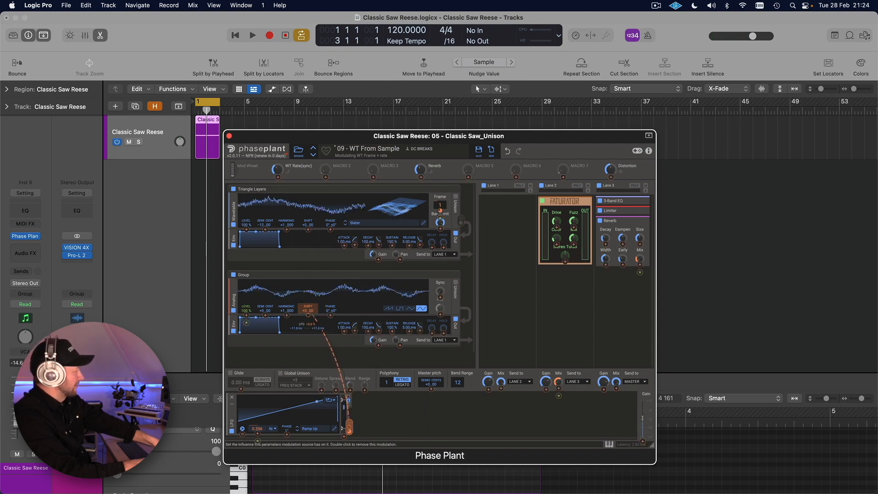
drag(308, 316, 310, 317)
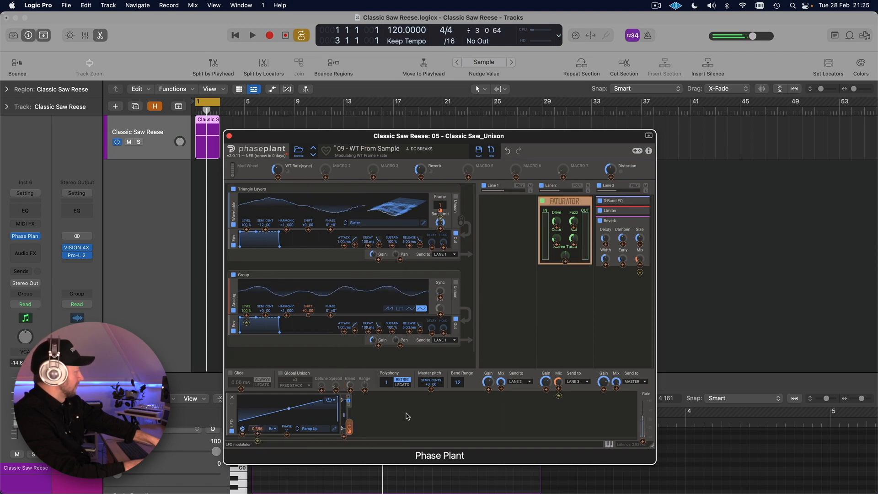
drag(257, 428, 257, 431)
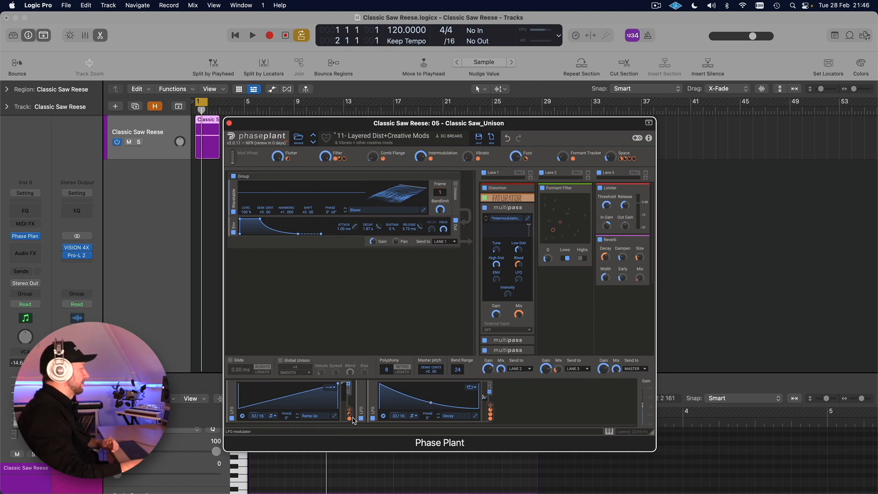
Examine the LFO modulation targets and the rest of the Lane 1 effects chain in the Layered Dist+Creative Mods patch
mouse_move(491, 418)
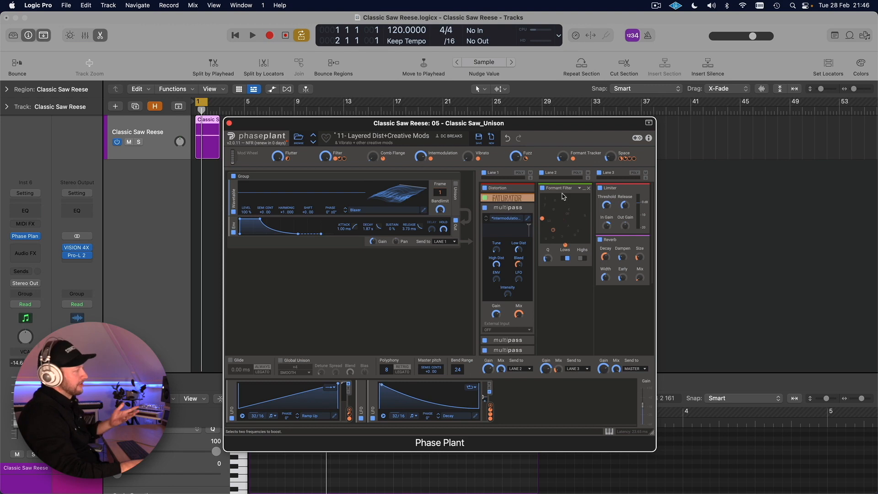
scroll(520, 249, down, 5)
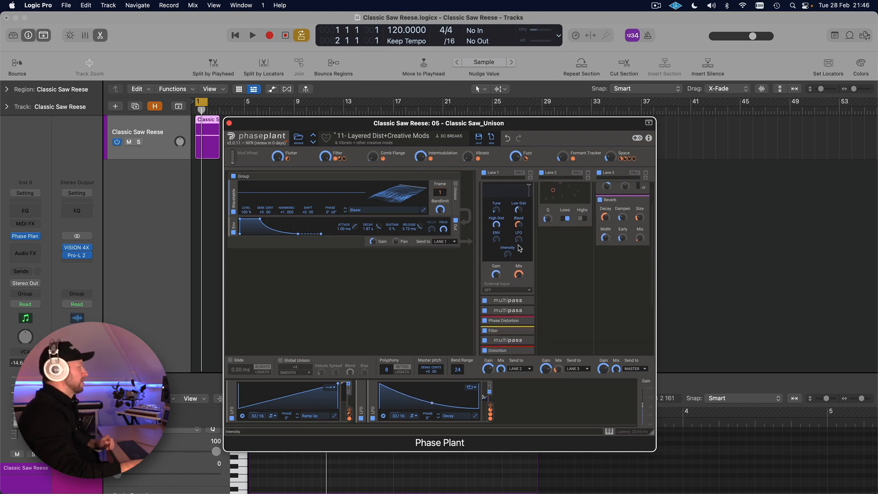
Review the remaining Lane 1 effects and open the Intermodulation Distortion Multipass in its full editor
scroll(519, 249, down, 1)
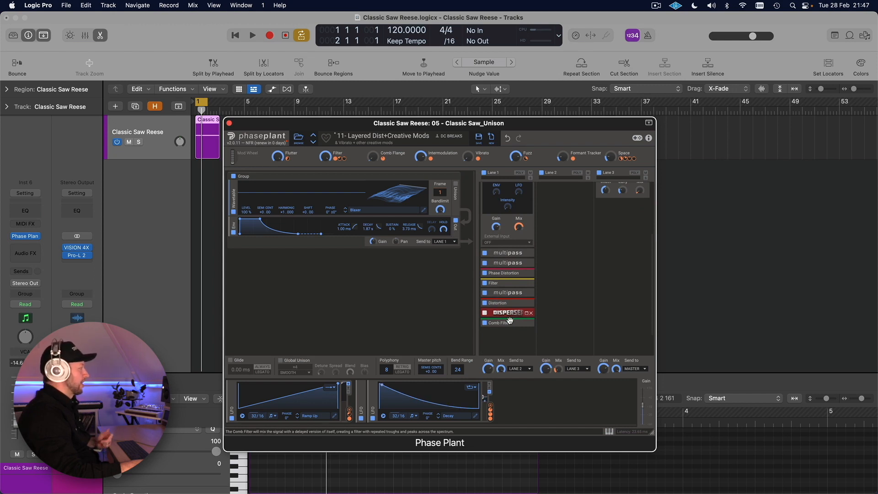
scroll(516, 297, up, 5)
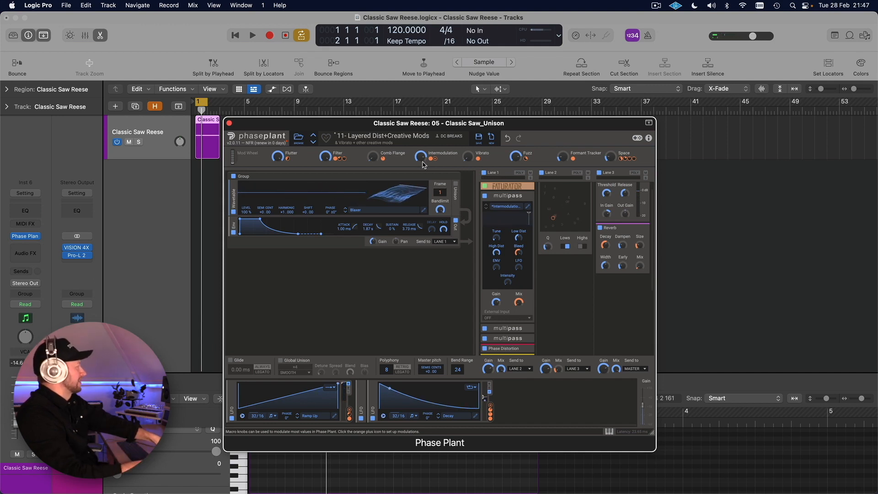
mouse_move(432, 159)
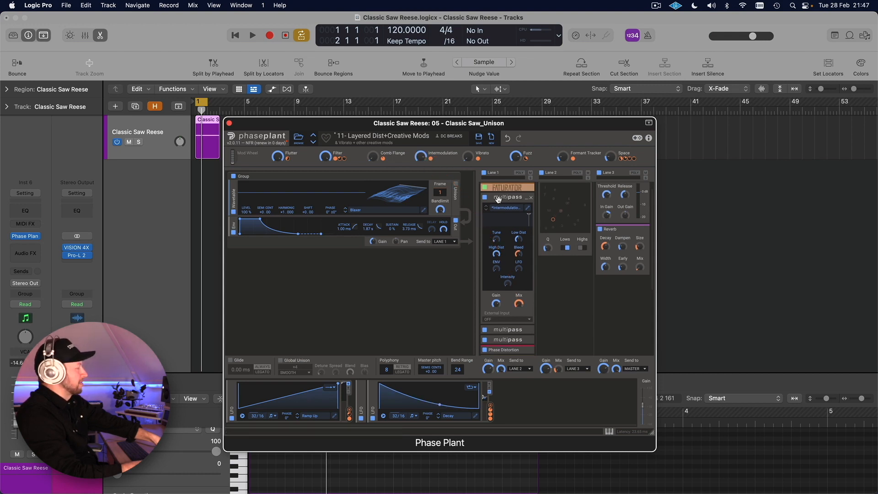
click(529, 210)
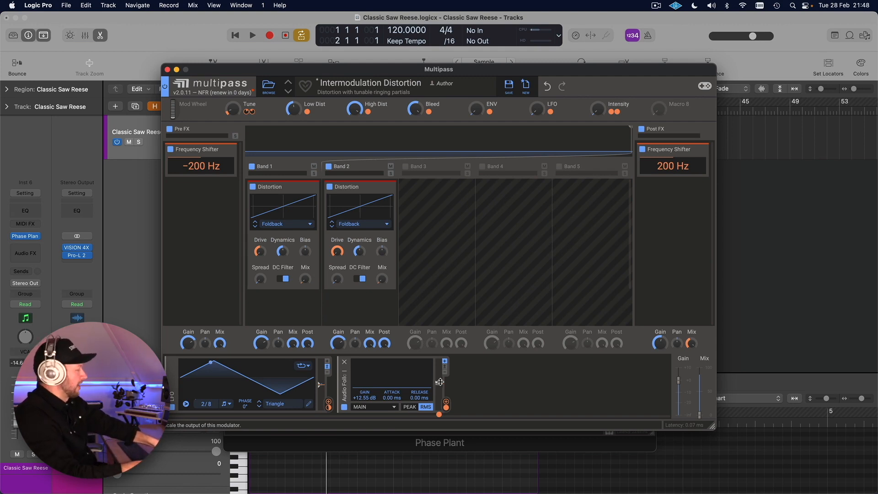
Adjust the Audio Follower's output scale in the Intermodulation Distortion Multipass, then close its editor and collapse the Multipass in Lane 1
drag(439, 386, 439, 378)
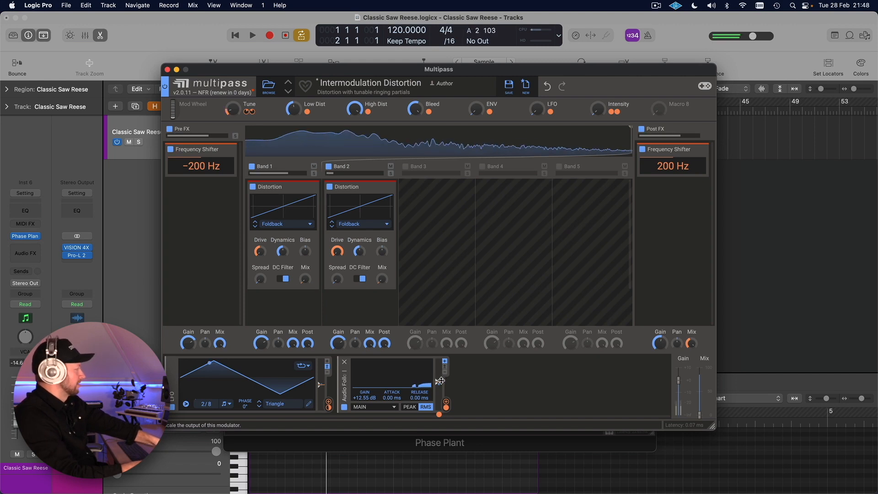
drag(440, 380, 438, 381)
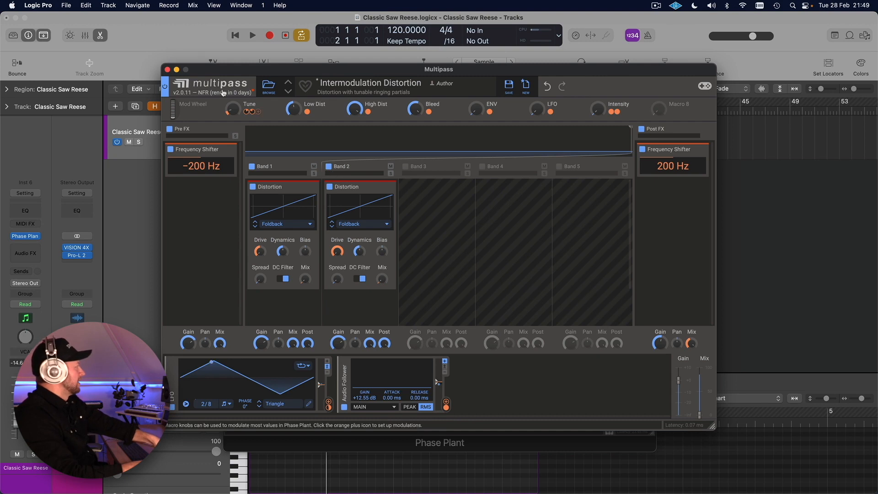
click(167, 69)
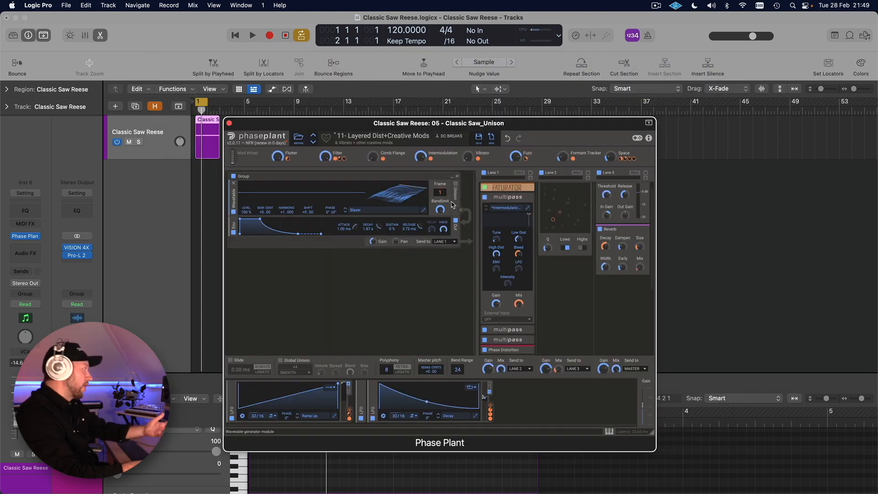
click(526, 201)
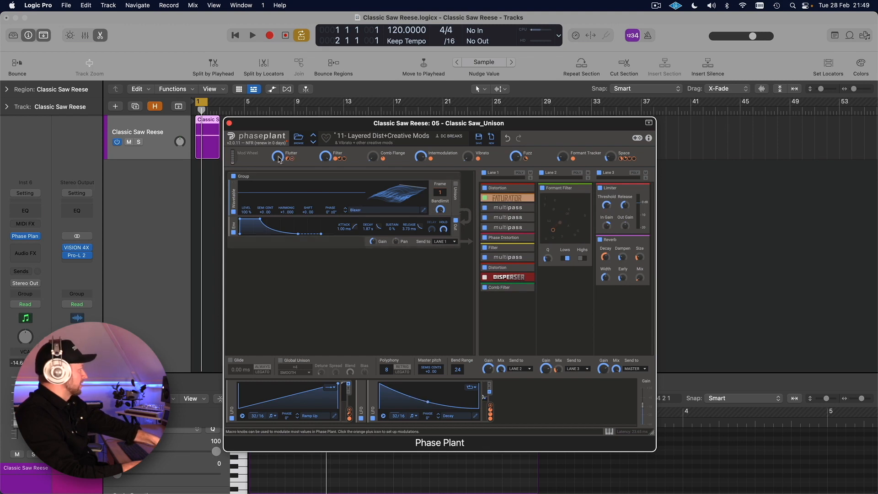
Turn down the Flutter and Intermodulation macros and raise the Vibrato macro
drag(277, 157, 277, 173)
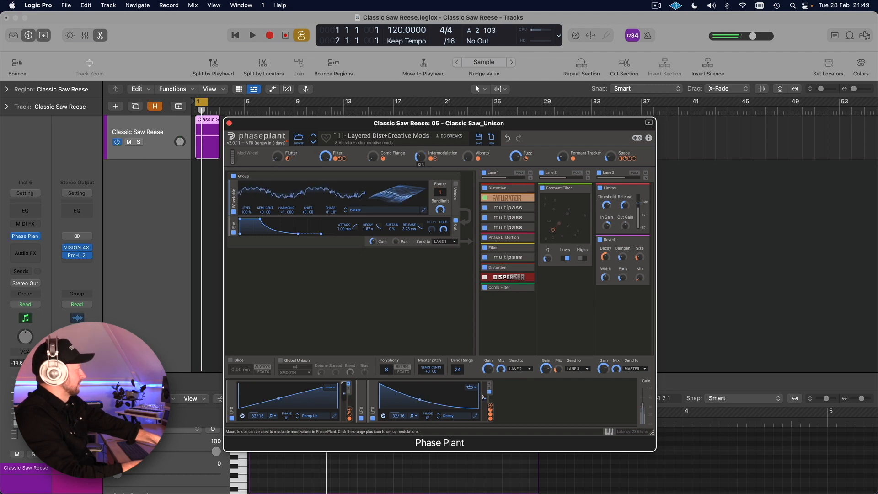
drag(470, 162, 470, 149)
Examine the Vibrato Multipass's macros, LFO, Audio Follower and Delay in its full editor, then close and collapse it
mouse_move(476, 160)
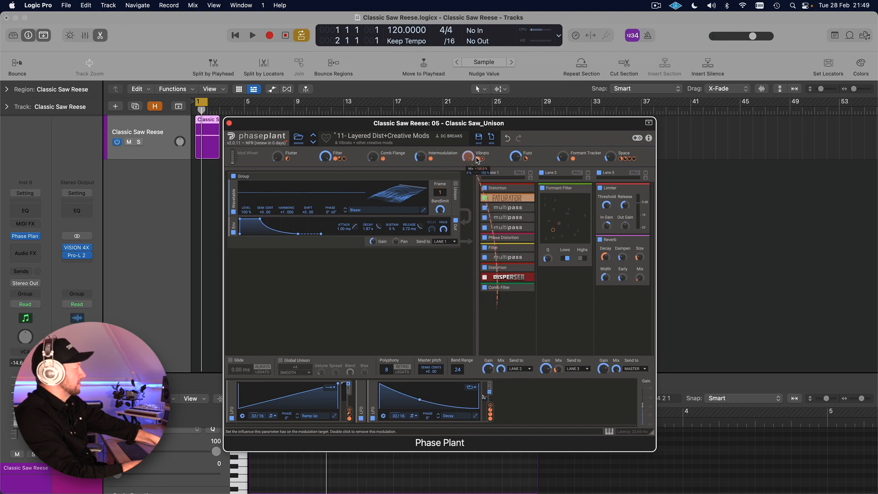
click(526, 259)
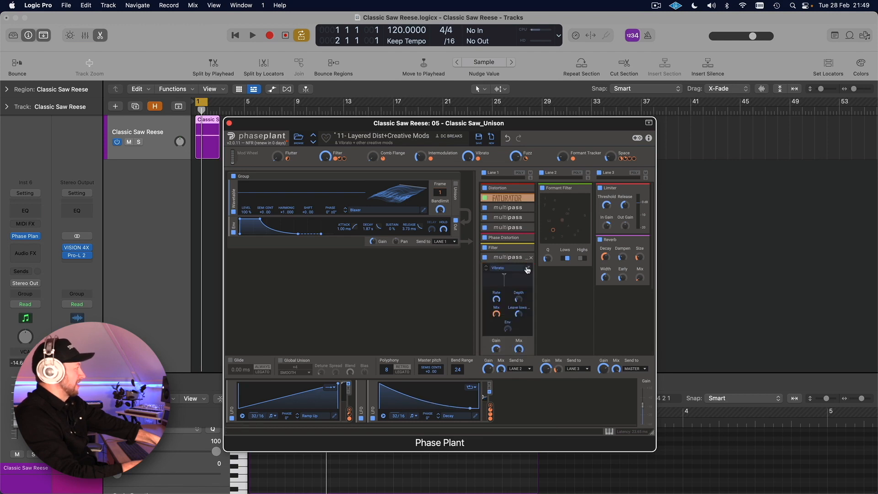
click(527, 270)
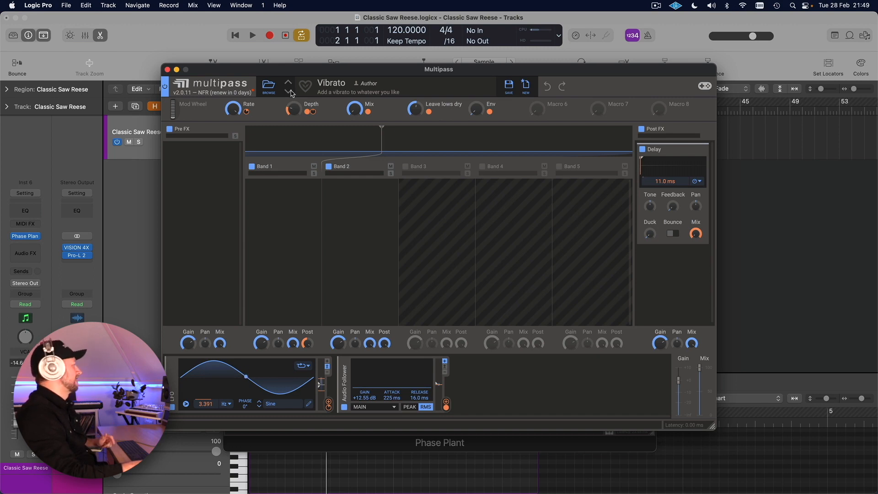
mouse_move(307, 113)
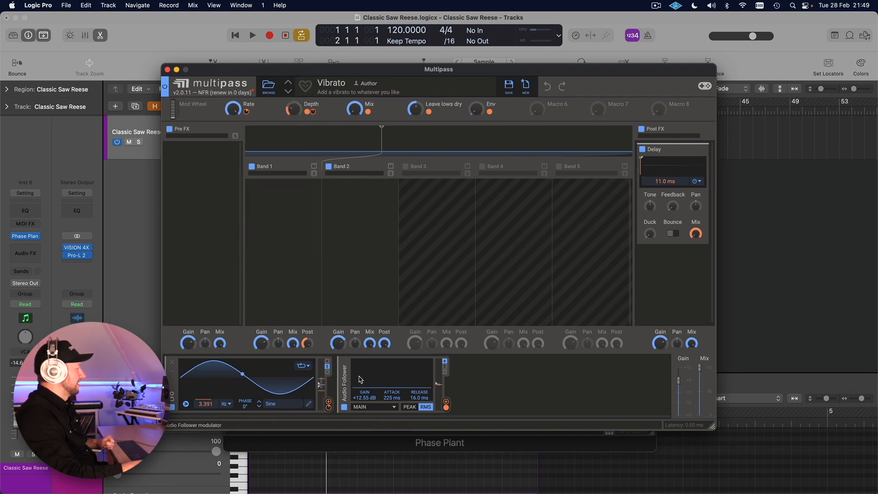
mouse_move(446, 409)
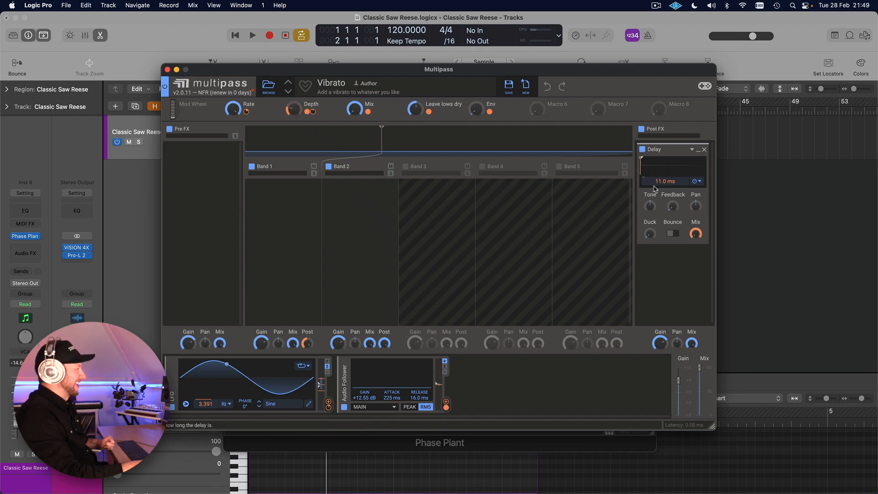
mouse_move(697, 243)
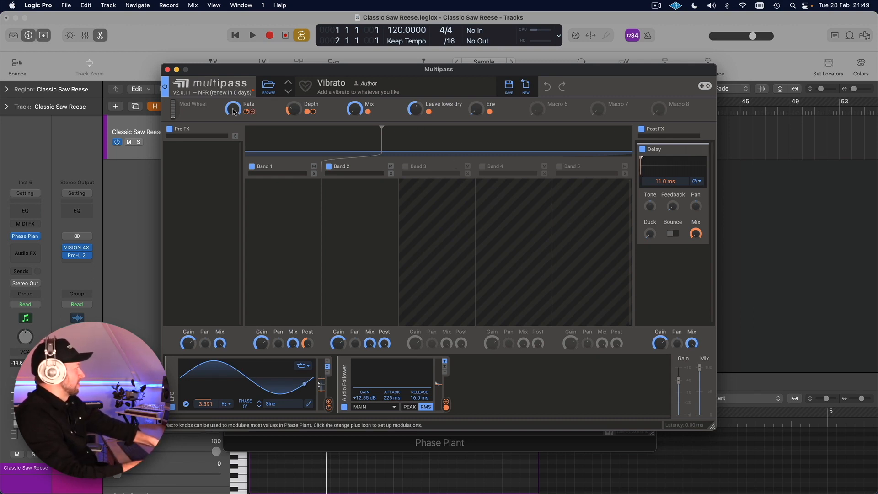
click(168, 70)
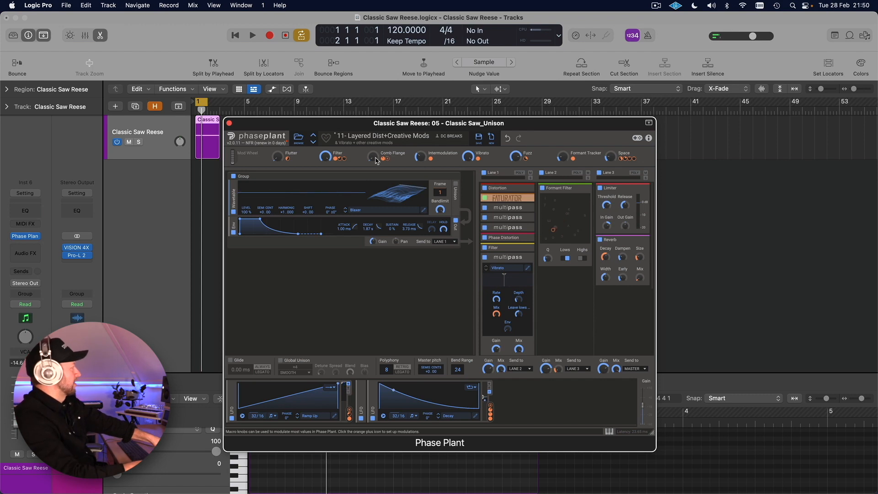
click(527, 257)
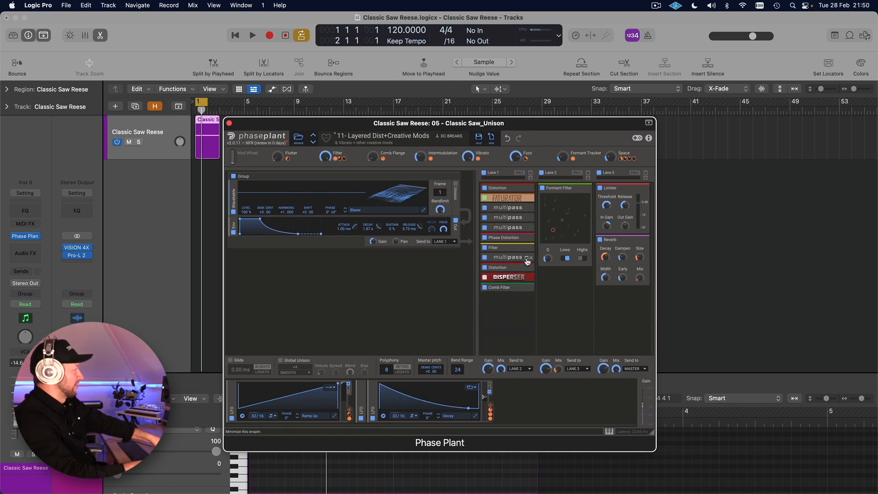
Expand the Comb Filter in Lane 1 and adjust the Comb Flange macro to blend it in
click(528, 288)
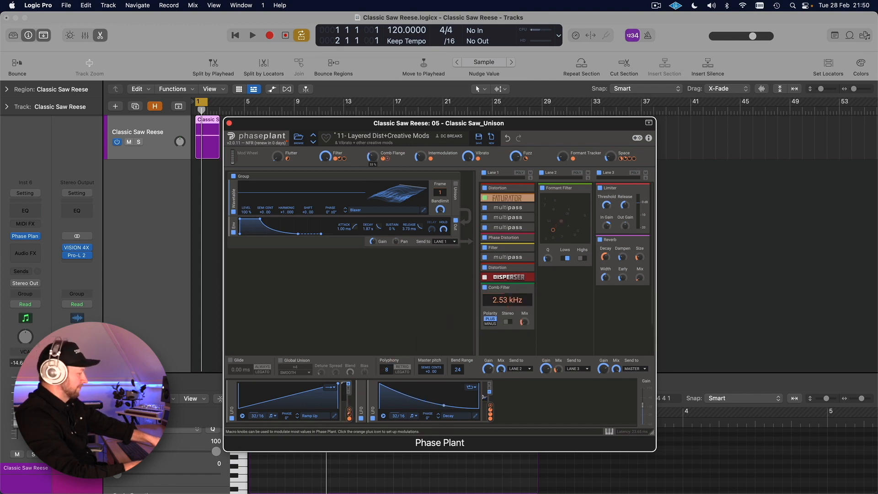
drag(373, 157, 374, 159)
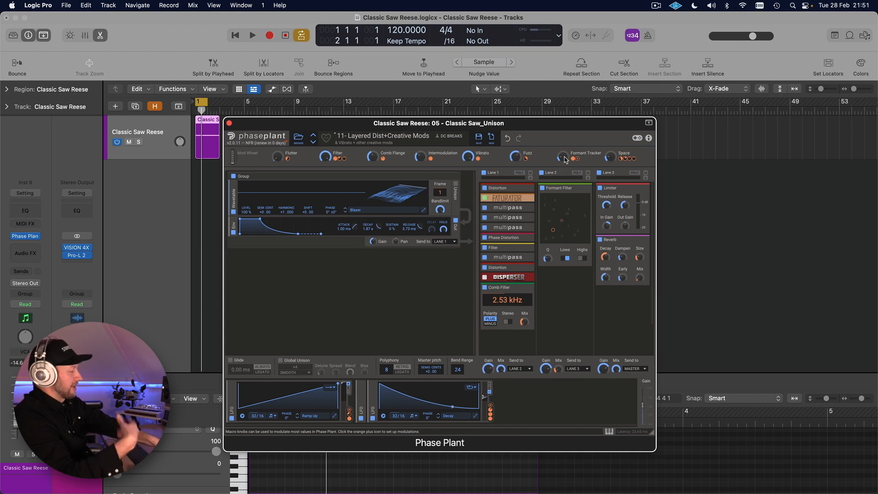
Try the Formant Tracker macro at high and low settings to compare the formant filtering
mouse_move(564, 158)
drag(564, 158, 564, 143)
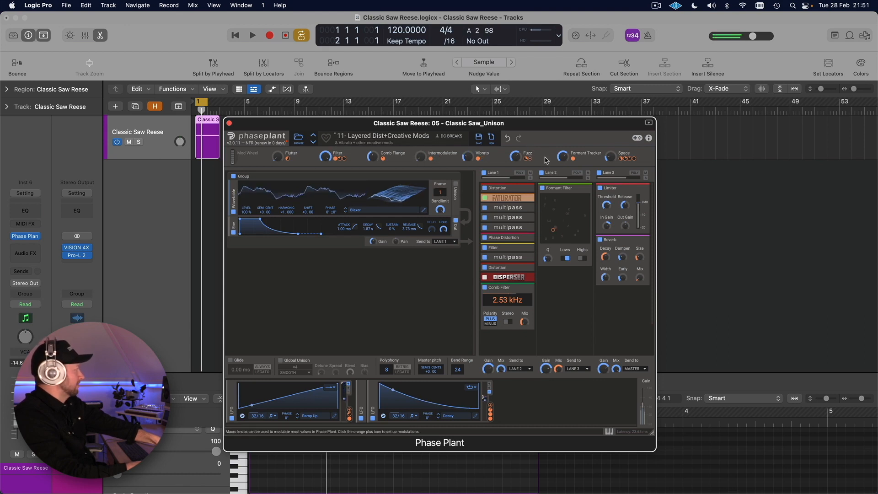
drag(562, 156, 562, 165)
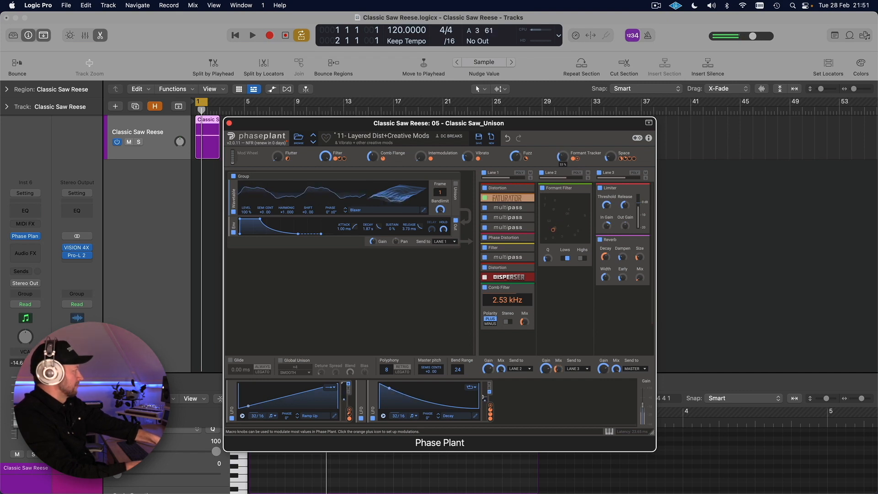
drag(563, 166, 563, 159)
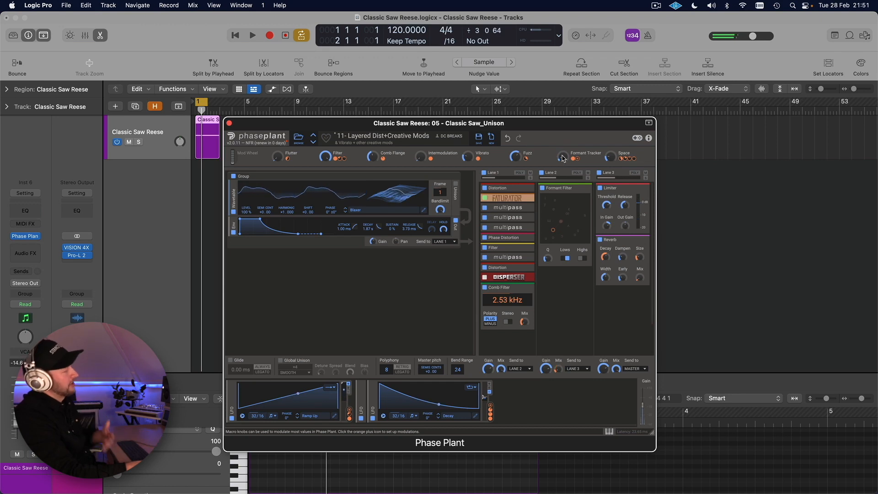